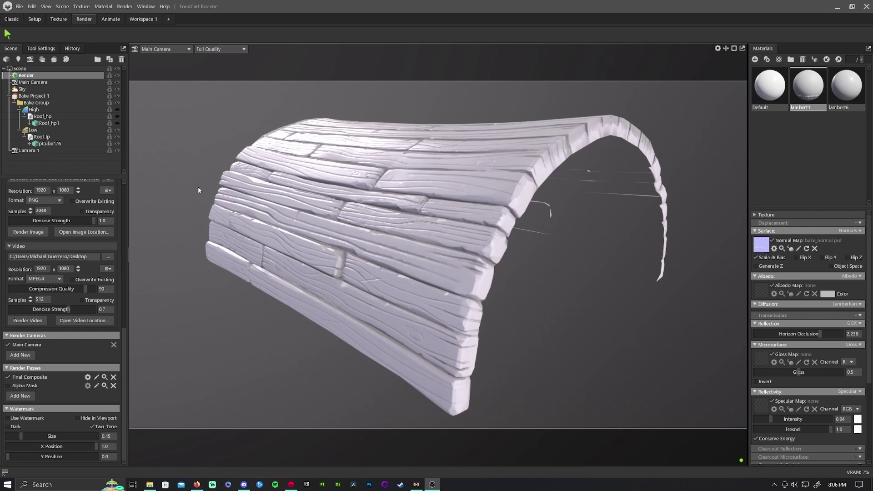
- Delete Roof_lp and Roof_hp from the bake groups and import both roof models into the scene again
{"action": "left_click", "coordinate": [79, 137]}
{"action": "key", "text": "Delete"}
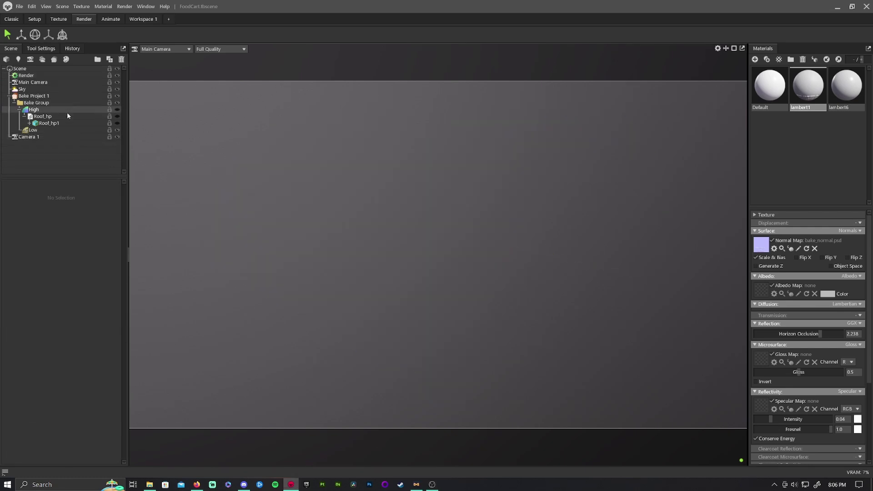
{"action": "left_click", "coordinate": [67, 116]}
{"action": "key", "text": "Delete"}
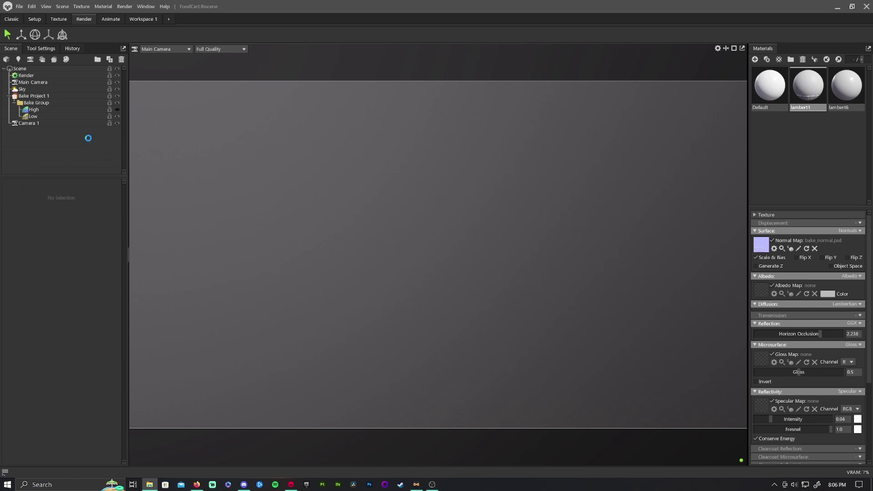
{"action": "left_click_drag", "start_coordinate": [391, 193], "coordinate": [497, 144]}
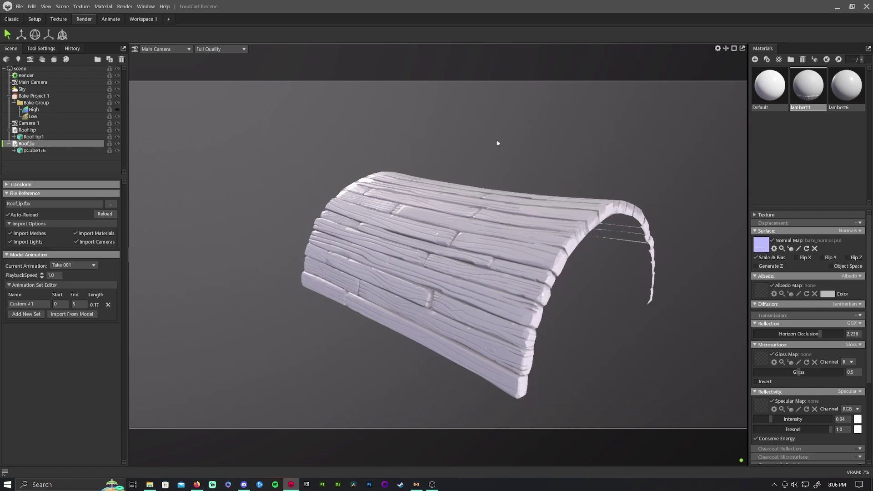
- Clear the normal map and the occlusion map from the lambert1 material
{"action": "left_click", "coordinate": [814, 248]}
{"action": "scroll", "coordinate": [828, 327], "scroll_direction": "down", "scroll_amount": 3}
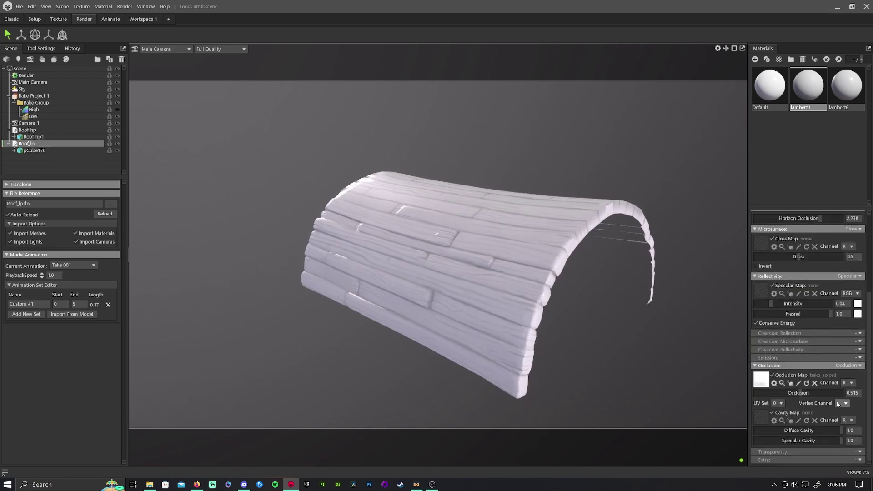
{"action": "left_click", "coordinate": [815, 383]}
{"action": "right_click_drag", "start_coordinate": [572, 260], "coordinate": [754, 353]}
{"action": "left_click_drag", "start_coordinate": [754, 354], "coordinate": [523, 339]}
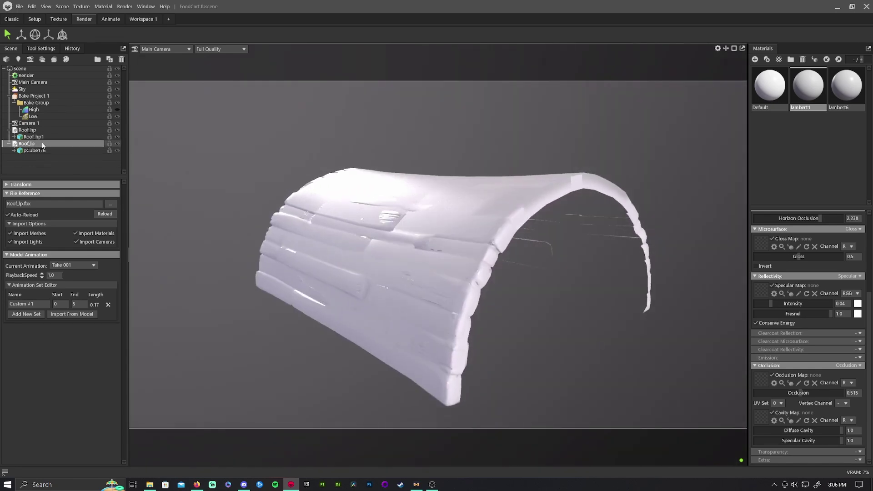
- Place Roof_lp in the bake project's Low group and Roof_hp in its High group
{"action": "left_click_drag", "start_coordinate": [42, 145], "coordinate": [35, 116]}
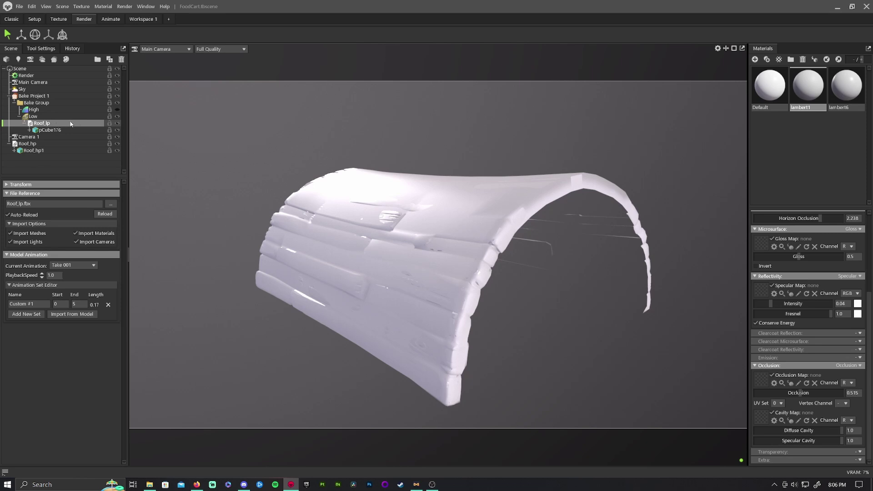
{"action": "left_click_drag", "start_coordinate": [27, 144], "coordinate": [35, 112]}
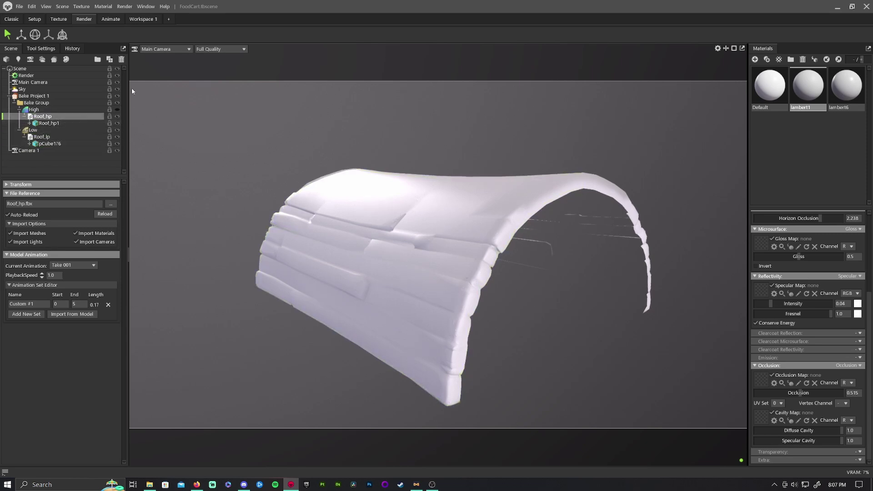
- Delete the existing bake project with its models and create a new bake project
{"action": "left_click", "coordinate": [39, 96]}
{"action": "key", "text": "Delete"}
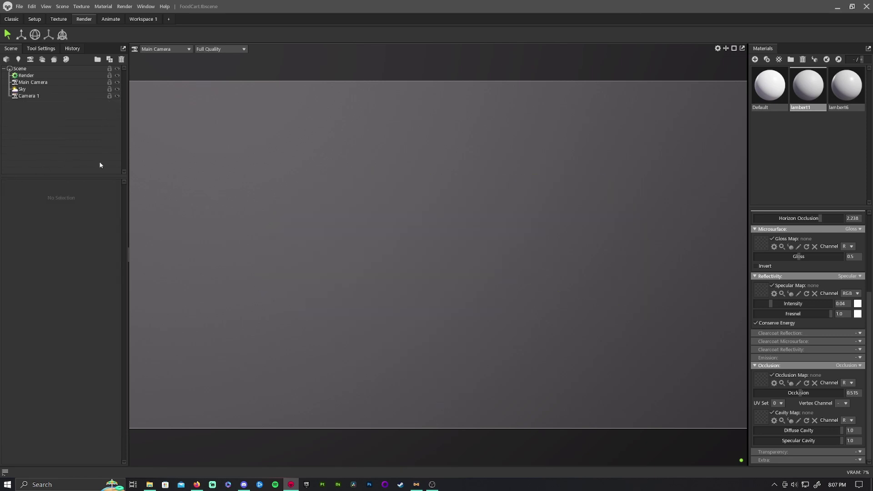
{"action": "left_click", "coordinate": [53, 60]}
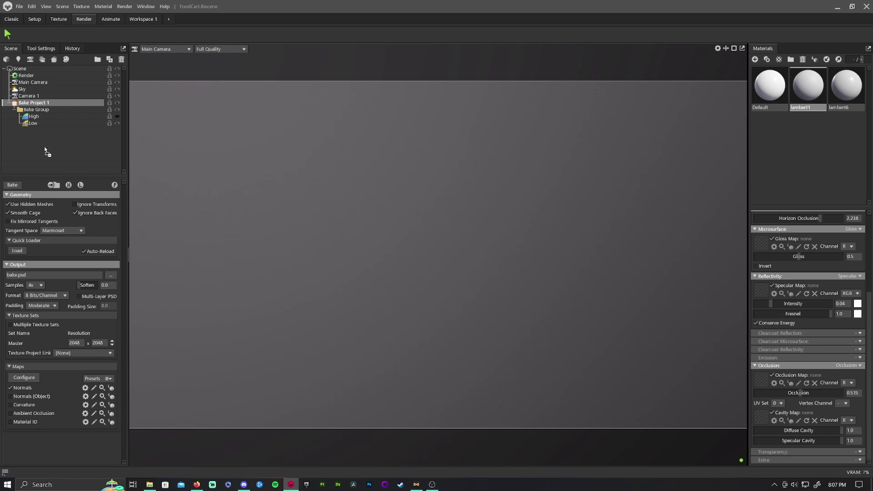
- Import the Roof_lp and Roof_hp models and assign them to the Low and High groups of the new bake project
{"action": "left_click", "coordinate": [36, 131]}
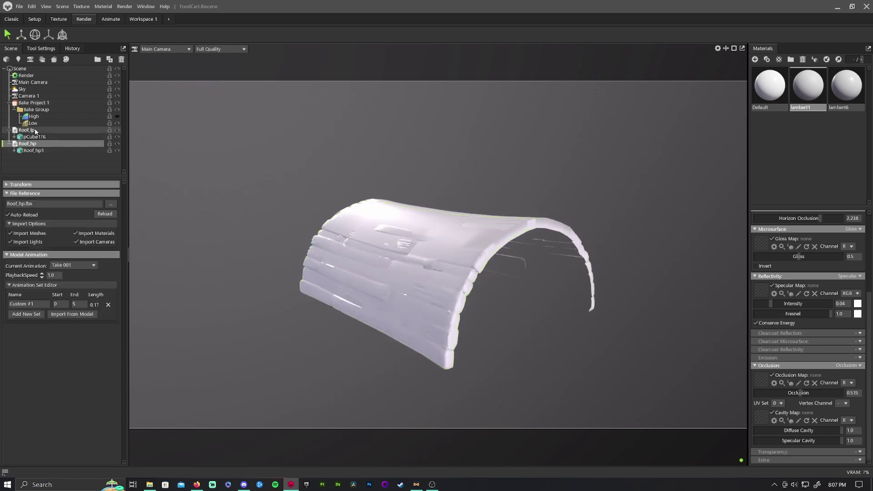
{"action": "left_click_drag", "start_coordinate": [37, 130], "coordinate": [34, 117]}
{"action": "left_click", "coordinate": [28, 144]}
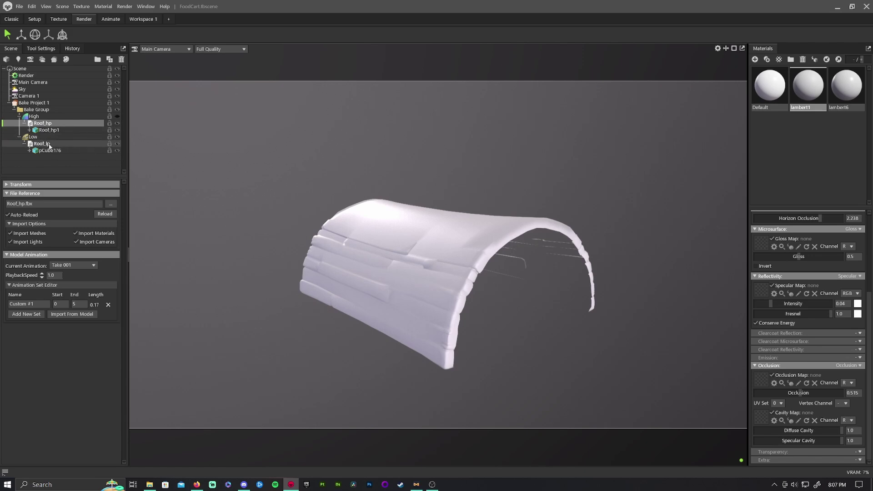
- Reduce the Low group's cage max offset to 0.069 so the cage fits closely around the roof
{"action": "left_click", "coordinate": [33, 136]}
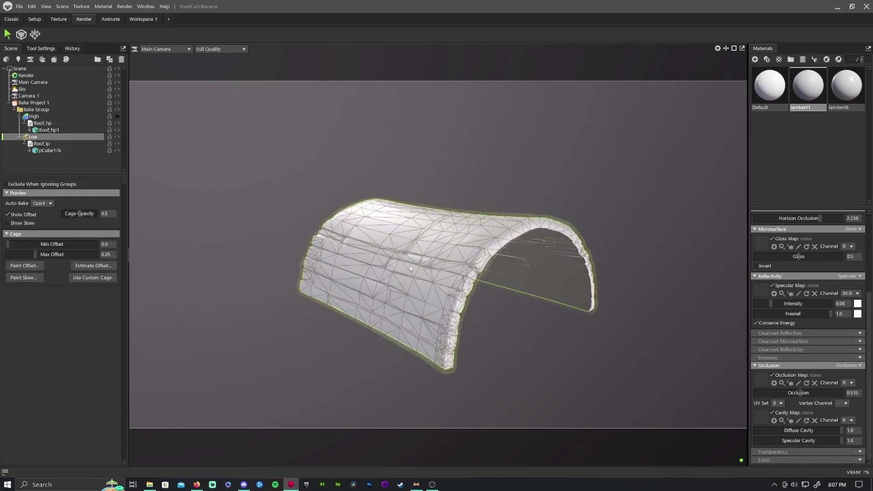
{"action": "scroll", "coordinate": [404, 285], "scroll_direction": "up", "scroll_amount": 3}
{"action": "left_click_drag", "start_coordinate": [404, 284], "coordinate": [423, 220]}
{"action": "right_click_drag", "start_coordinate": [423, 221], "coordinate": [473, 248]}
{"action": "left_click_drag", "start_coordinate": [28, 257], "coordinate": [47, 253]}
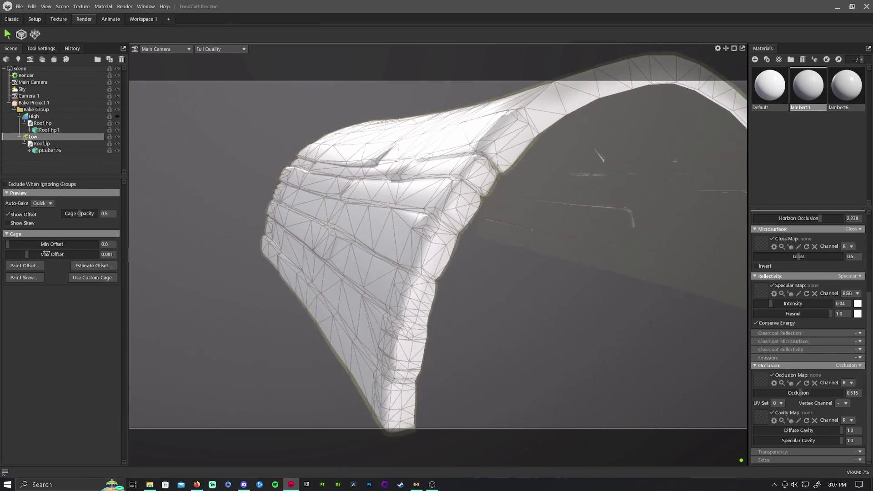
{"action": "left_click", "coordinate": [336, 231]}
{"action": "left_click_drag", "start_coordinate": [379, 217], "coordinate": [443, 205]}
{"action": "left_click", "coordinate": [45, 137]}
{"action": "scroll", "coordinate": [292, 182], "scroll_direction": "up", "scroll_amount": 10}
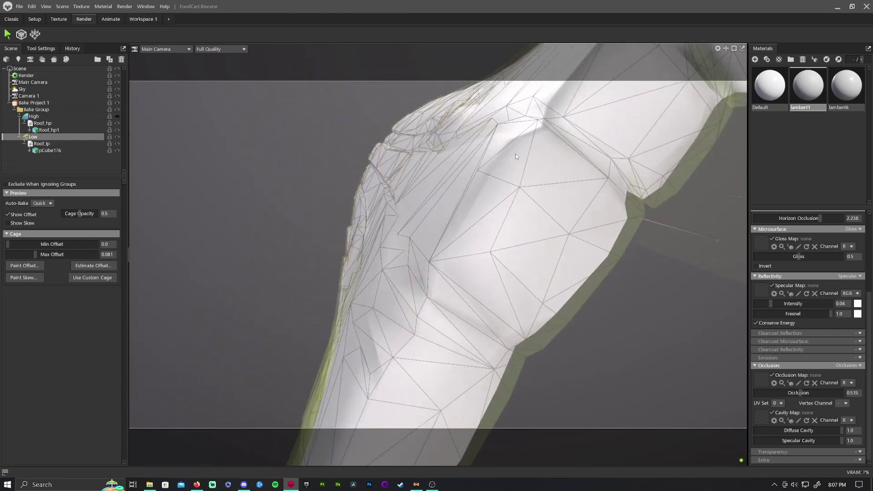
{"action": "left_click_drag", "start_coordinate": [515, 156], "coordinate": [475, 169]}
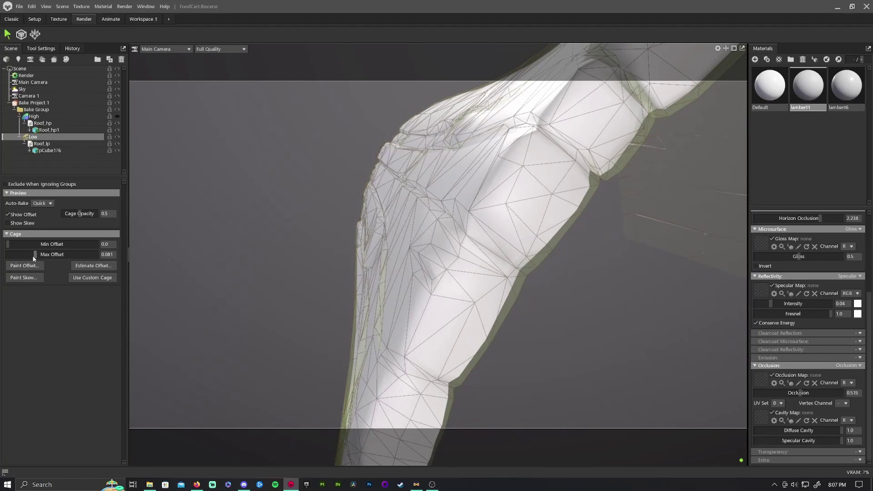
{"action": "left_click_drag", "start_coordinate": [34, 255], "coordinate": [33, 255]}
{"action": "left_click_drag", "start_coordinate": [220, 236], "coordinate": [161, 185]}
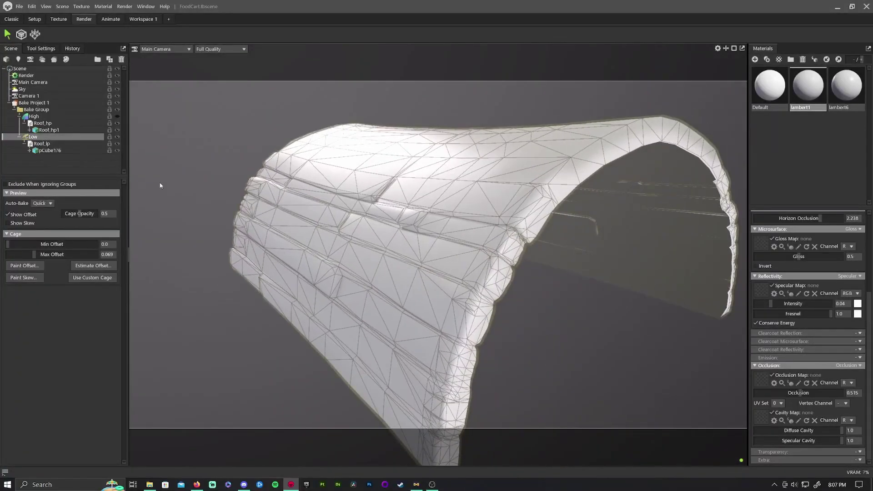
- Turn off the cage offset display and hide the Low group to inspect the high-poly roof on its own
{"action": "left_click", "coordinate": [9, 215]}
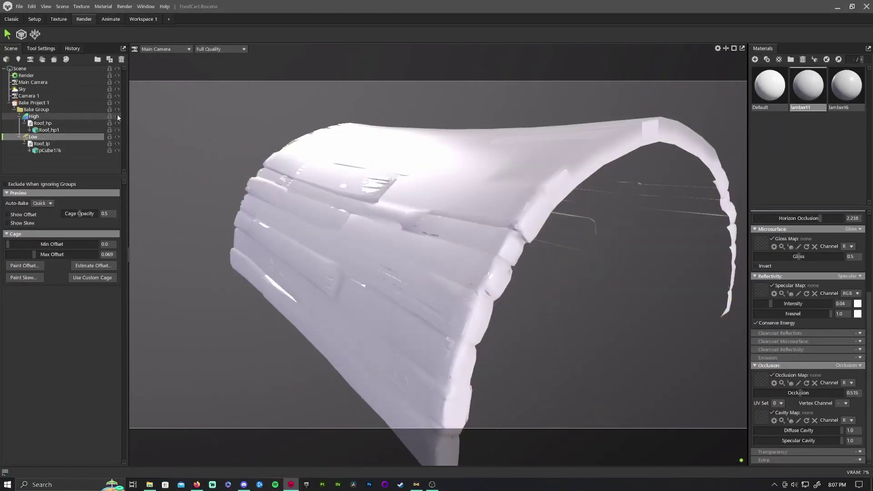
{"action": "left_click", "coordinate": [117, 137]}
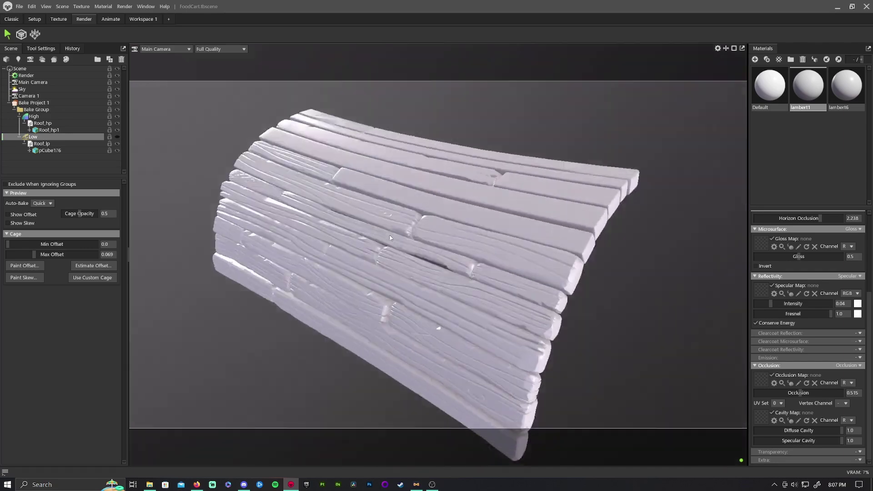
{"action": "left_click_drag", "start_coordinate": [390, 237], "coordinate": [324, 275]}
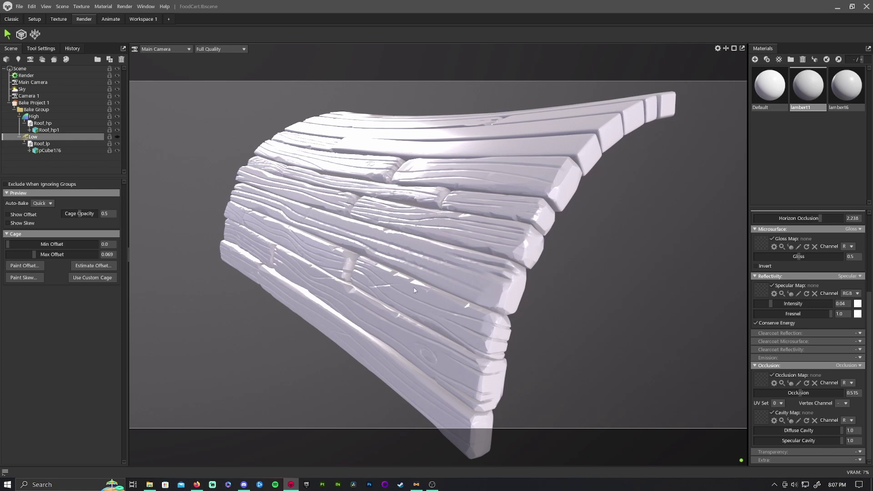
{"action": "left_click_drag", "start_coordinate": [479, 292], "coordinate": [348, 245]}
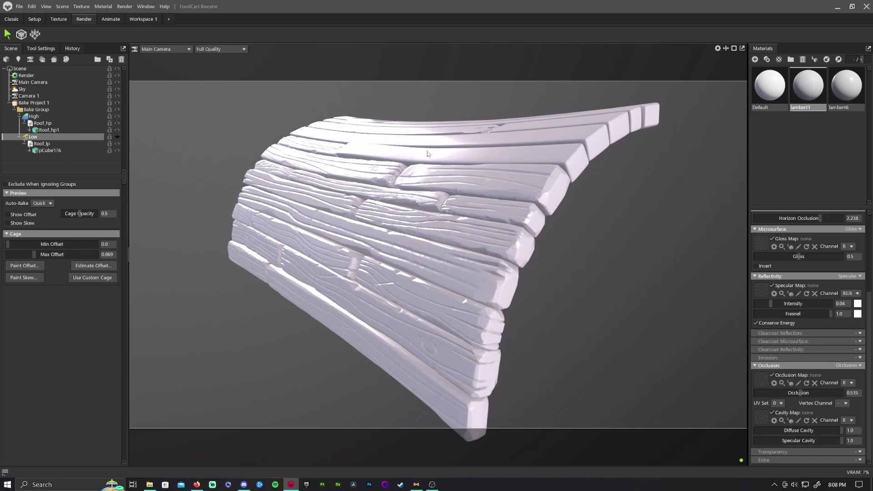
- Toggle the visibility of the Low and High groups to compare the two roof models
{"action": "left_click", "coordinate": [117, 137]}
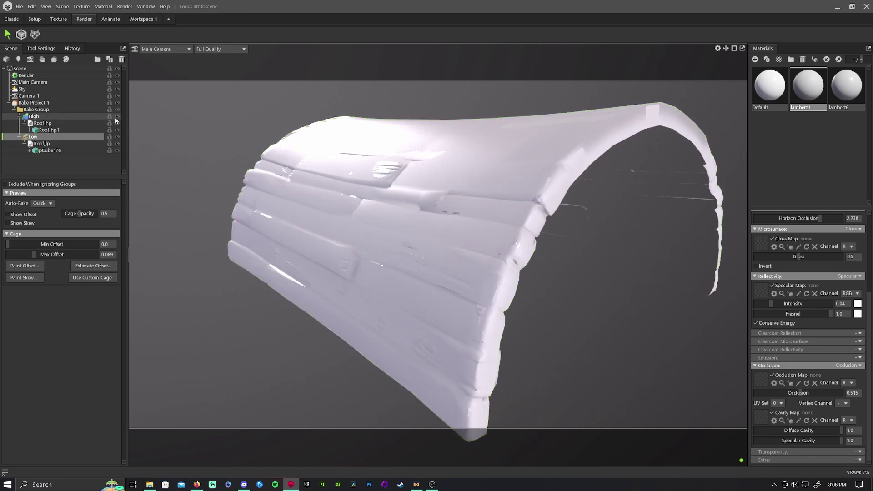
{"action": "left_click", "coordinate": [117, 116]}
{"action": "left_click", "coordinate": [116, 117]}
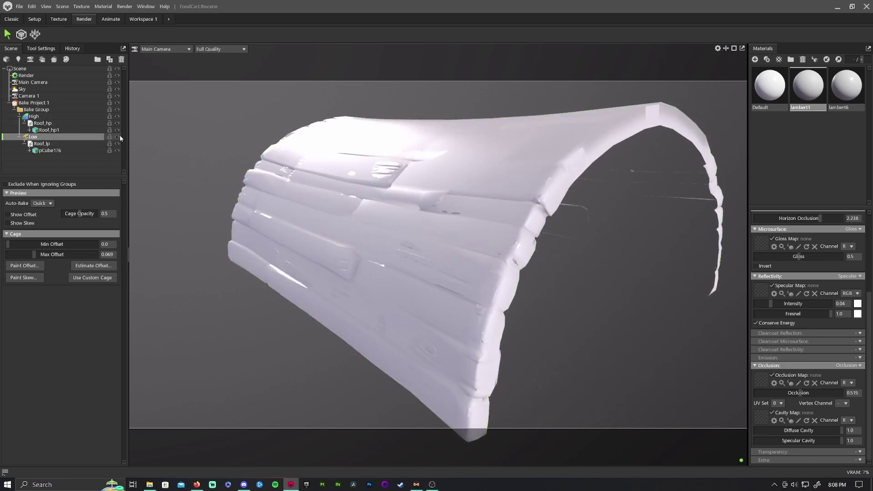
{"action": "left_click", "coordinate": [118, 137]}
- Examine the high-poly roof's sculpted planks, gaps and end edges from several angles
{"action": "scroll", "coordinate": [455, 205], "scroll_direction": "down", "scroll_amount": 2}
{"action": "left_click_drag", "start_coordinate": [454, 204], "coordinate": [383, 156]}
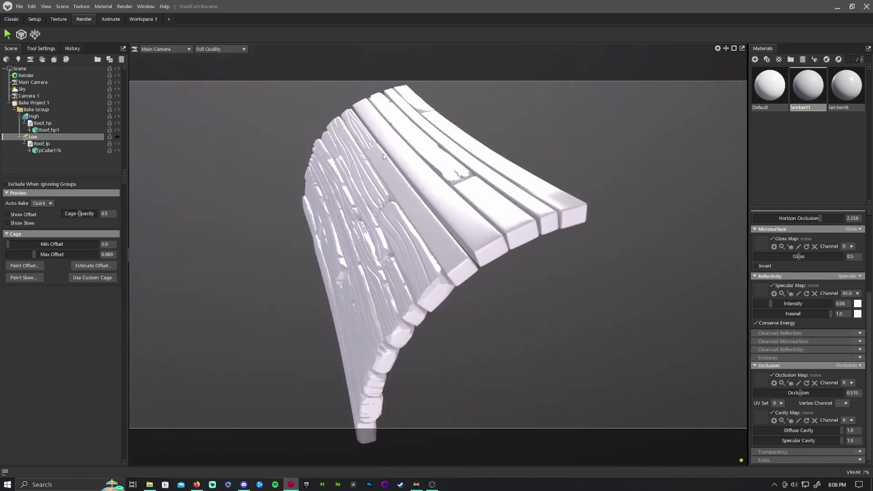
{"action": "left_click_drag", "start_coordinate": [454, 207], "coordinate": [332, 151]}
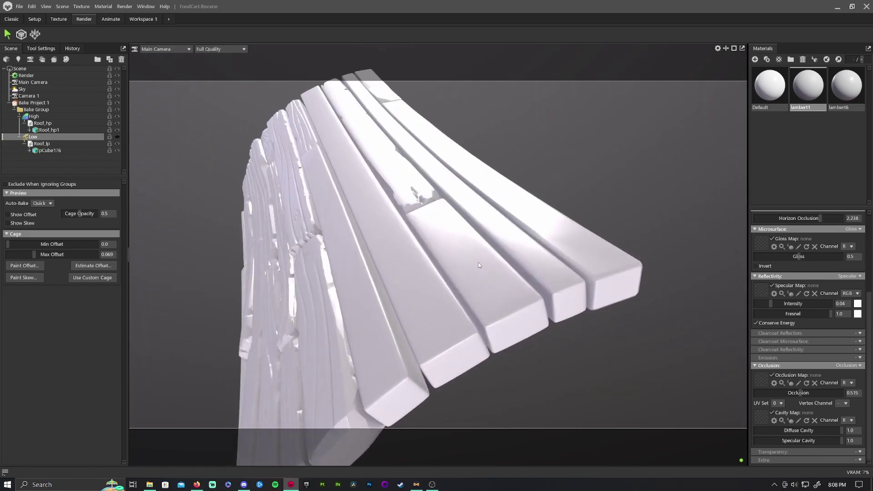
{"action": "left_click_drag", "start_coordinate": [479, 264], "coordinate": [478, 228]}
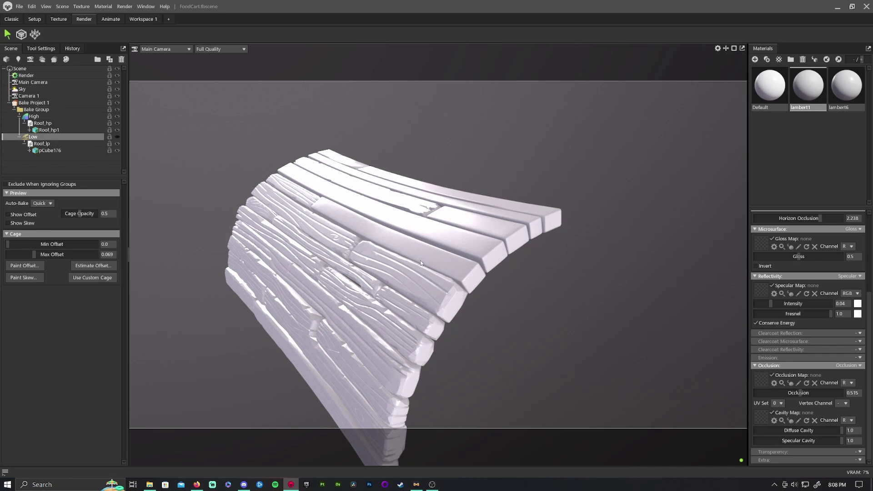
{"action": "left_click_drag", "start_coordinate": [322, 170], "coordinate": [337, 163]}
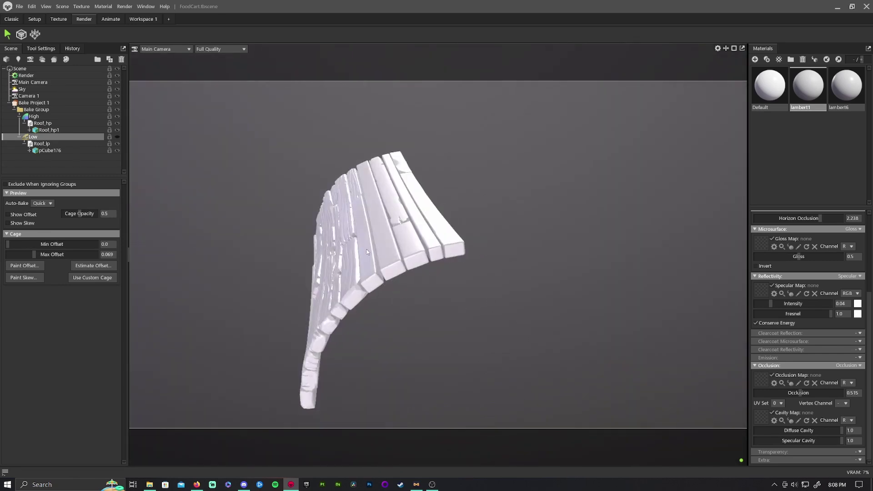
{"action": "left_click_drag", "start_coordinate": [368, 252], "coordinate": [324, 199]}
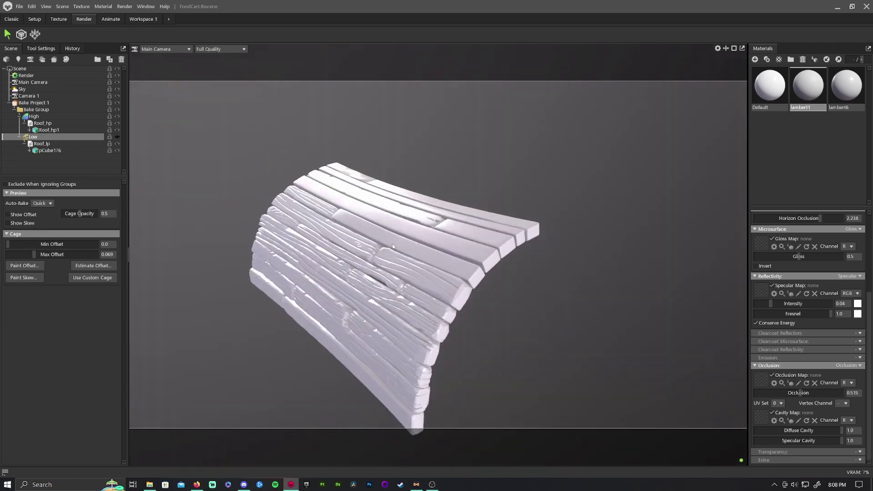
{"action": "left_click_drag", "start_coordinate": [405, 248], "coordinate": [449, 292]}
{"action": "left_click_drag", "start_coordinate": [464, 149], "coordinate": [358, 272]}
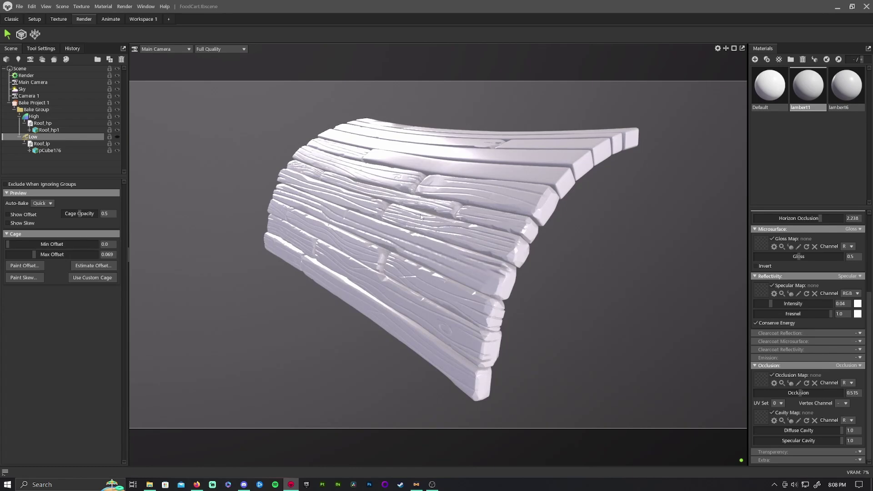
{"action": "left_click_drag", "start_coordinate": [421, 217], "coordinate": [410, 215]}
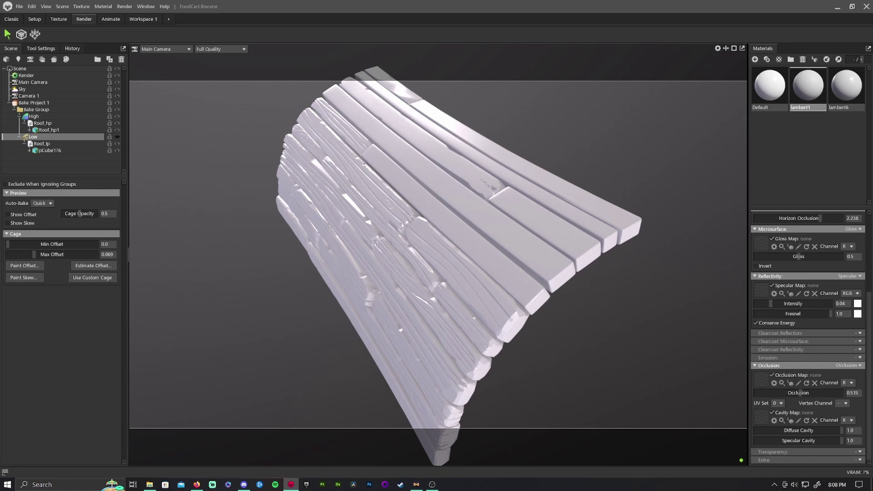
{"action": "left_click_drag", "start_coordinate": [401, 225], "coordinate": [390, 184]}
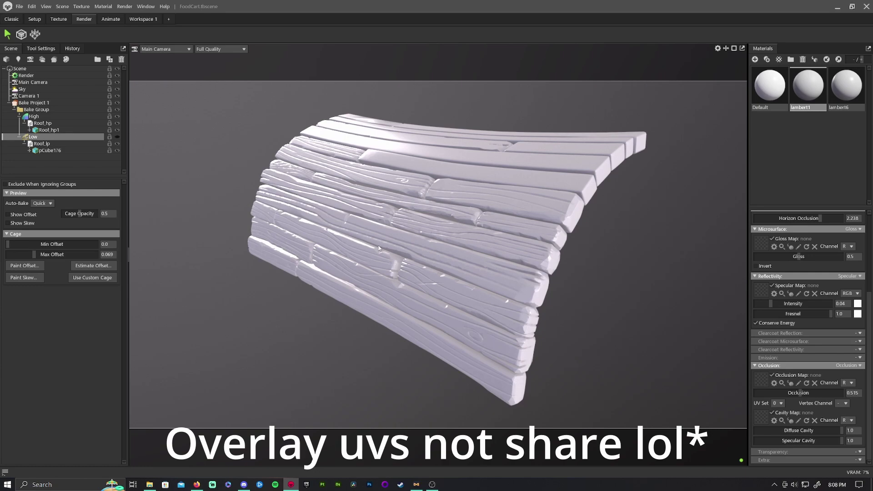
{"action": "left_click_drag", "start_coordinate": [379, 248], "coordinate": [674, 292]}
{"action": "left_click_drag", "start_coordinate": [423, 200], "coordinate": [383, 242]}
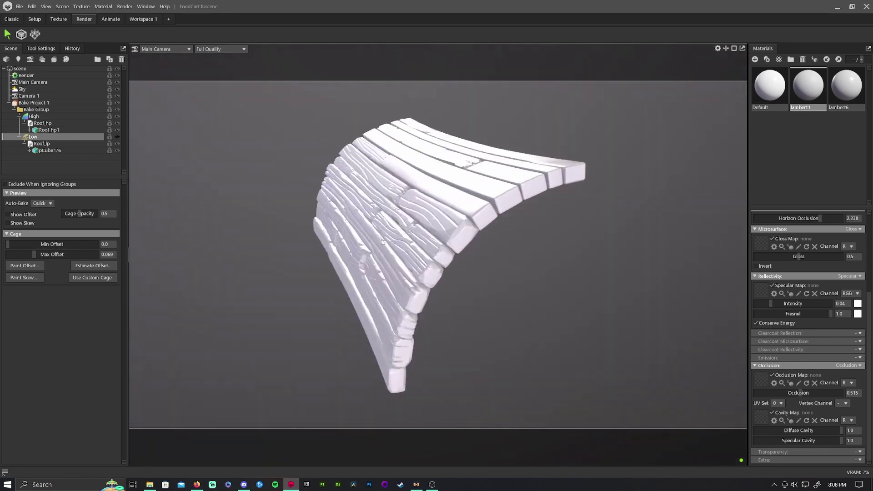
{"action": "left_click_drag", "start_coordinate": [472, 271], "coordinate": [503, 280]}
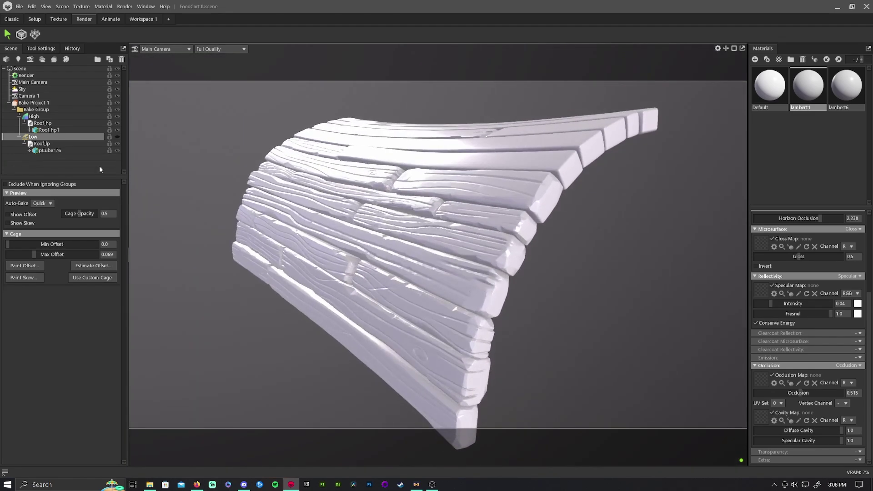
- Hide the High group and inspect the low-poly roof in Wireframe shading before returning the viewport to Full Quality
{"action": "left_click", "coordinate": [118, 117]}
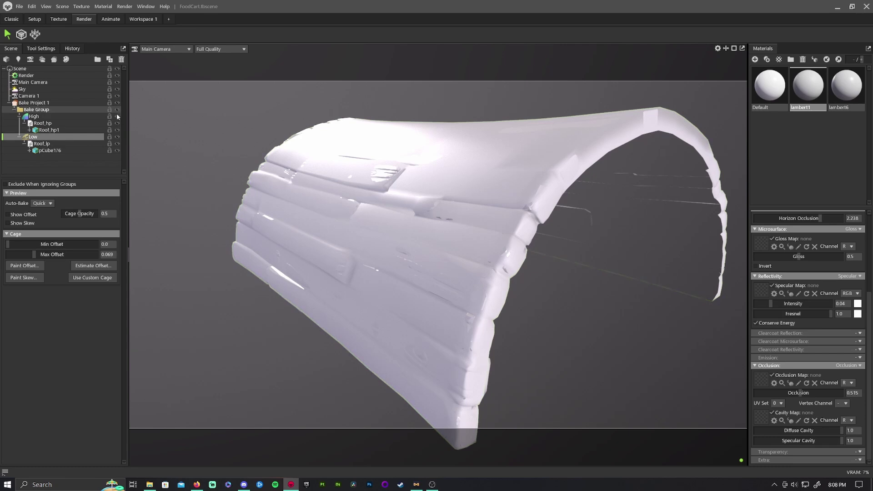
{"action": "left_click_drag", "start_coordinate": [176, 149], "coordinate": [428, 242]}
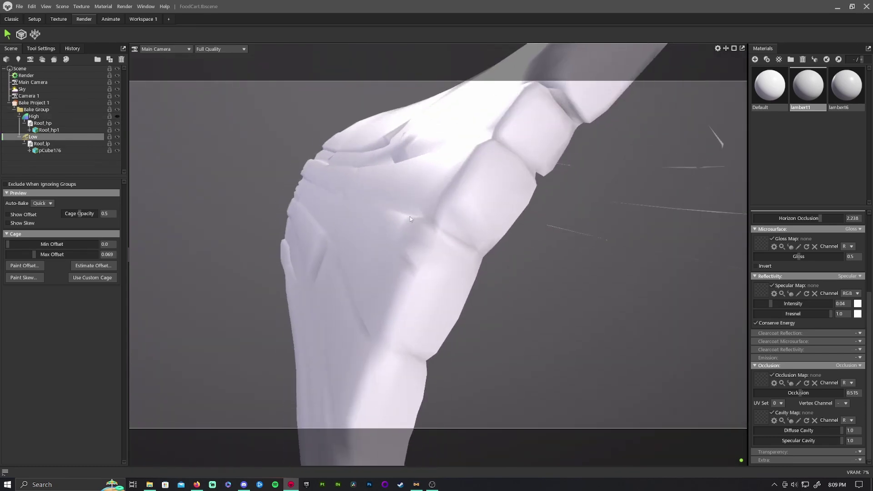
{"action": "left_click", "coordinate": [206, 49]}
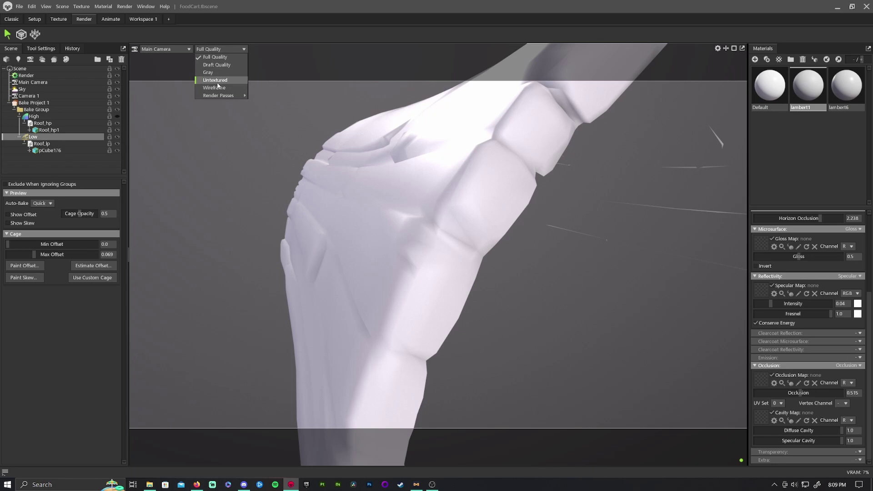
{"action": "left_click", "coordinate": [219, 89]}
{"action": "mouse_move", "coordinate": [341, 208]}
{"action": "left_mouse_down"}
{"action": "mouse_move", "coordinate": [399, 235]}
{"action": "mouse_move", "coordinate": [449, 315]}
{"action": "mouse_move", "coordinate": [440, 282]}
{"action": "mouse_move", "coordinate": [380, 263]}
{"action": "mouse_move", "coordinate": [393, 250]}
{"action": "mouse_move", "coordinate": [383, 233]}
{"action": "mouse_move", "coordinate": [399, 248]}
{"action": "left_mouse_up"}
{"action": "left_click", "coordinate": [221, 49]}
{"action": "left_click", "coordinate": [214, 57]}
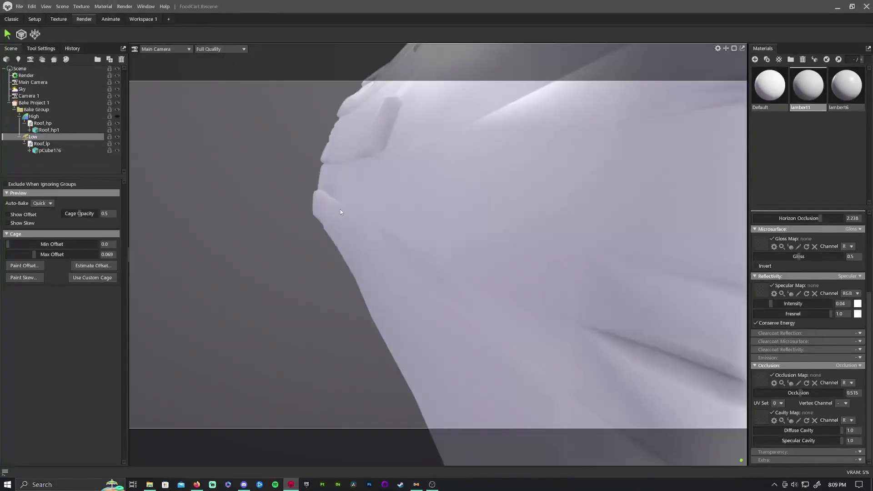
- Examine the low-poly roof's surface, plank ends and silhouette from several angles
{"action": "mouse_move", "coordinate": [341, 210]}
{"action": "left_mouse_down"}
{"action": "mouse_move", "coordinate": [318, 195]}
{"action": "mouse_move", "coordinate": [336, 172]}
{"action": "mouse_move", "coordinate": [328, 251]}
{"action": "left_mouse_up"}
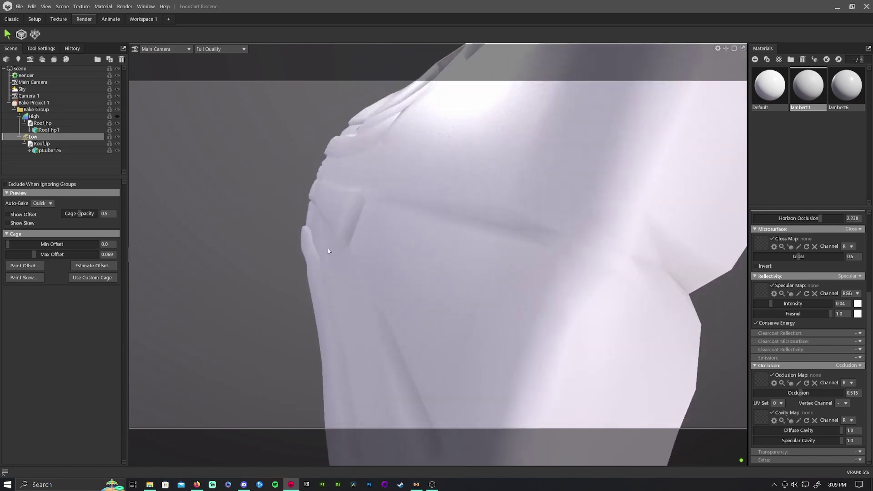
{"action": "mouse_move", "coordinate": [364, 207]}
{"action": "left_mouse_down"}
{"action": "mouse_move", "coordinate": [376, 248]}
{"action": "mouse_move", "coordinate": [386, 244]}
{"action": "mouse_move", "coordinate": [367, 266]}
{"action": "mouse_move", "coordinate": [392, 253]}
{"action": "mouse_move", "coordinate": [384, 245]}
{"action": "left_mouse_up"}
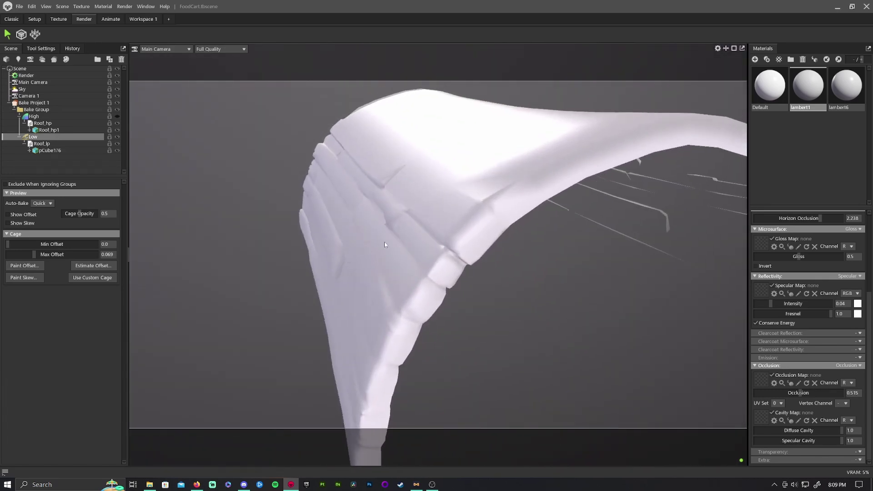
{"action": "left_click_drag", "start_coordinate": [363, 281], "coordinate": [457, 171]}
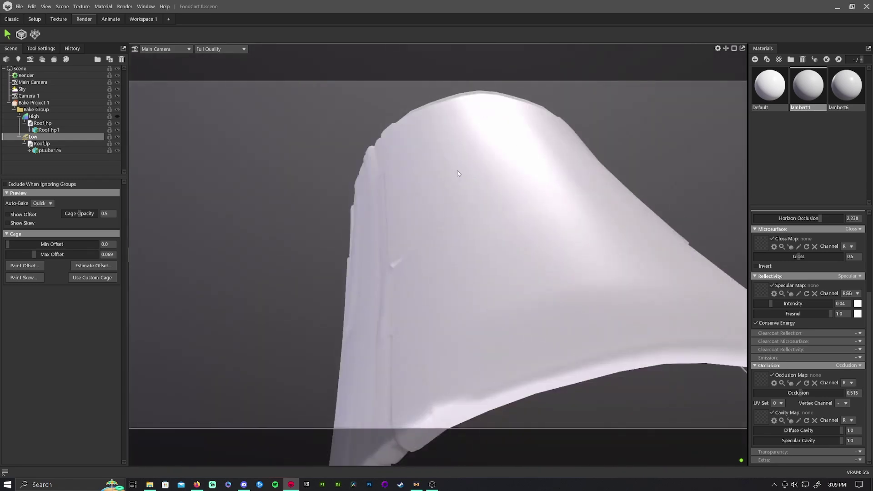
{"action": "left_click_drag", "start_coordinate": [483, 260], "coordinate": [410, 184]}
{"action": "left_click_drag", "start_coordinate": [511, 226], "coordinate": [426, 295]}
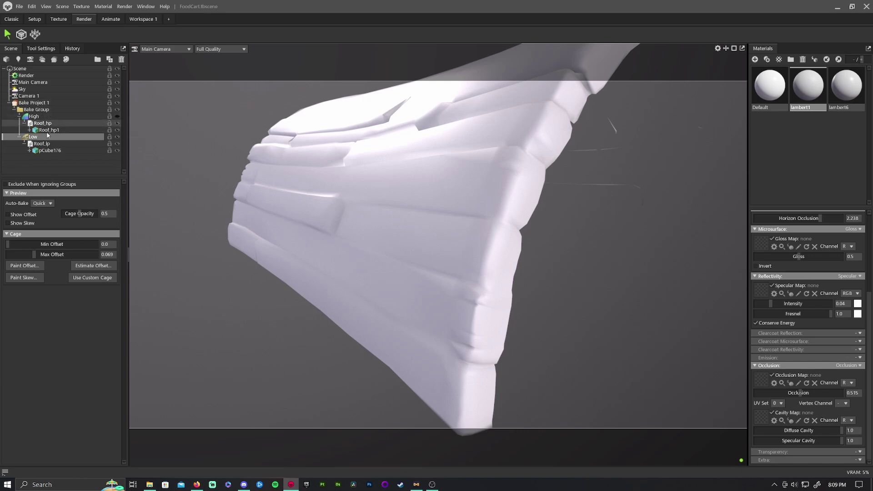
- Preview the skew directions and the cage offset of the Low group
{"action": "left_click", "coordinate": [13, 223]}
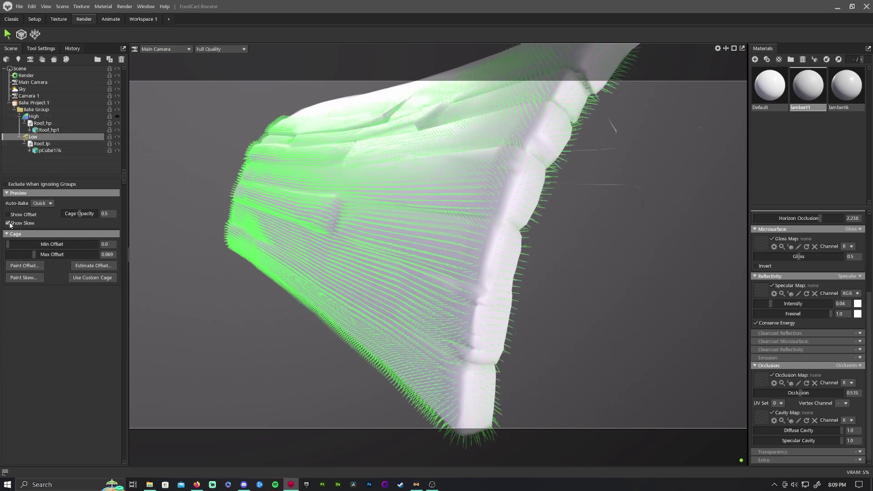
{"action": "left_click", "coordinate": [10, 223]}
{"action": "left_click", "coordinate": [9, 214]}
{"action": "left_click_drag", "start_coordinate": [34, 254], "coordinate": [34, 254]}
- Set Bake Project 1's output to 64x samples, 32 Bits/Channel format and Moderate padding
{"action": "left_click", "coordinate": [32, 103]}
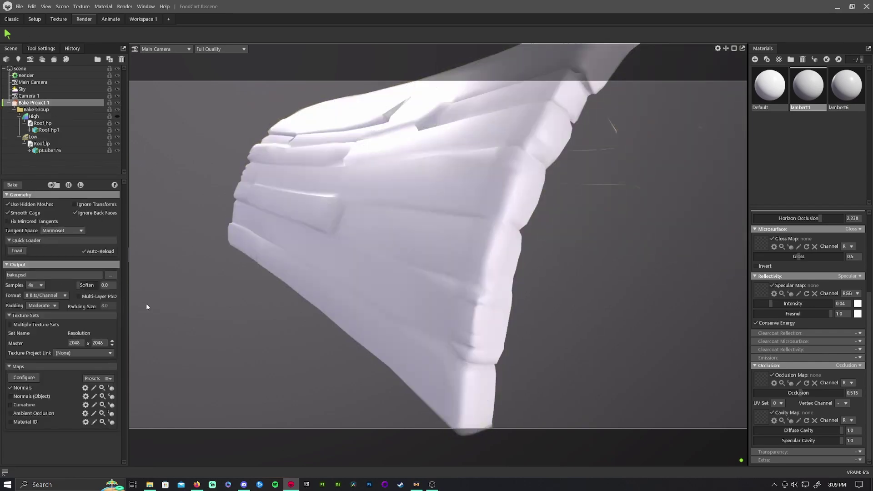
{"action": "left_click", "coordinate": [41, 286]}
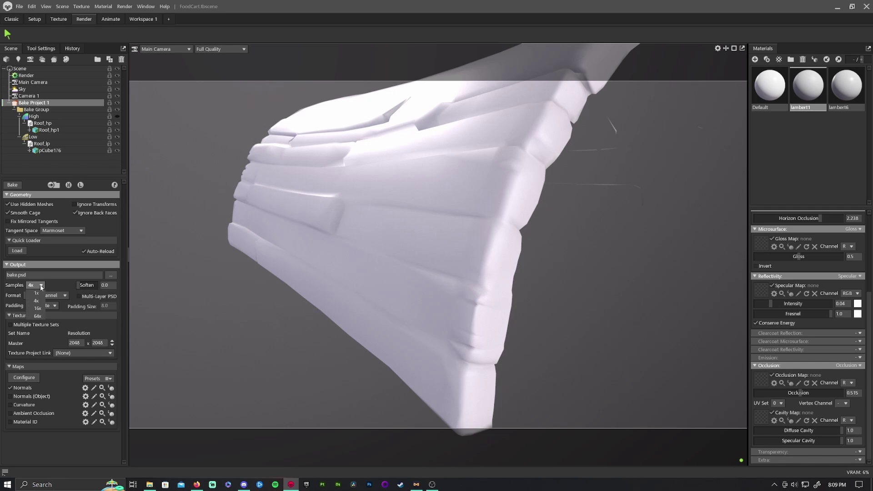
{"action": "left_click", "coordinate": [37, 308]}
{"action": "left_click", "coordinate": [40, 286]}
{"action": "left_click", "coordinate": [37, 316]}
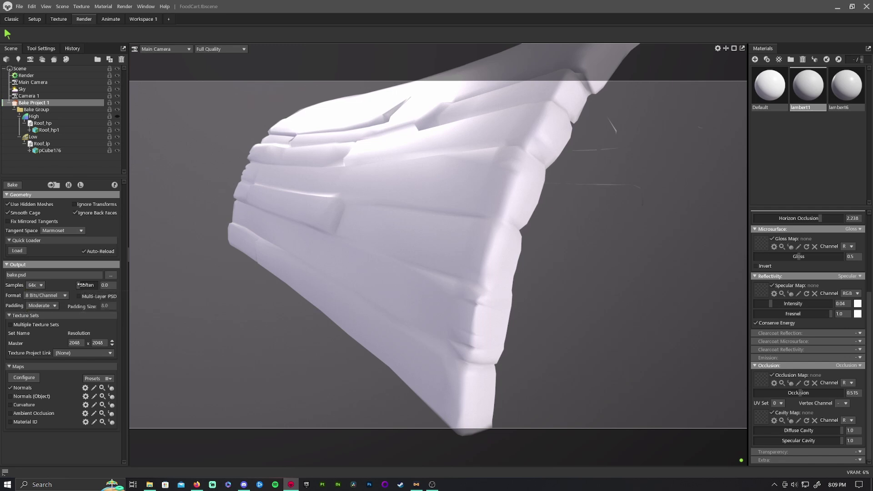
{"action": "left_click", "coordinate": [65, 295]}
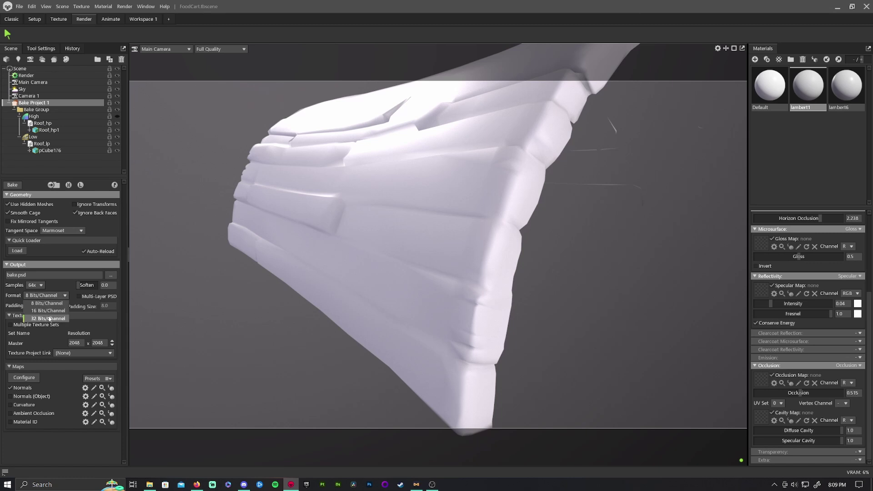
{"action": "left_click", "coordinate": [66, 318]}
{"action": "left_click", "coordinate": [39, 306]}
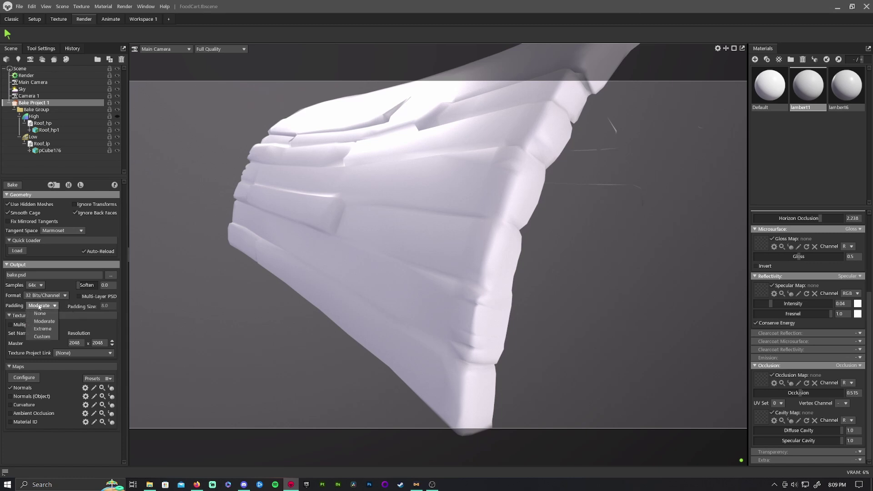
{"action": "left_click", "coordinate": [44, 321]}
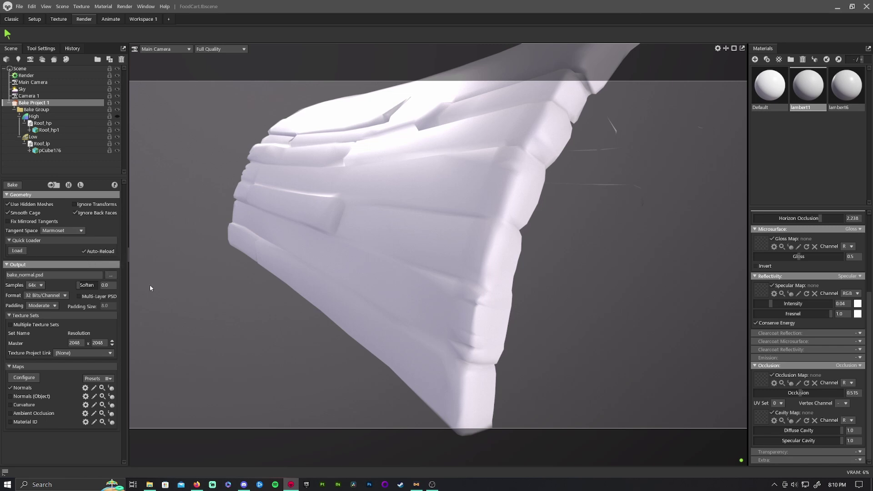
- Review the suffix, flip and dither options of the Normals map
{"action": "left_click", "coordinate": [85, 389]}
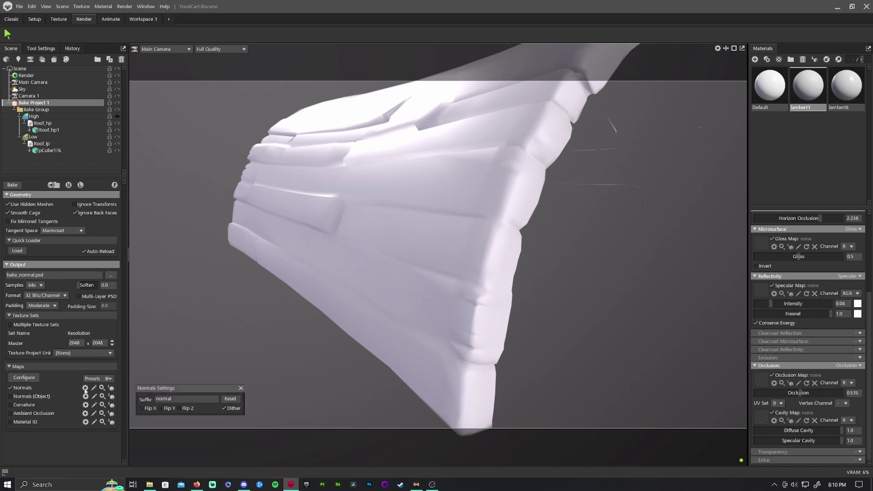
{"action": "left_click", "coordinate": [241, 389]}
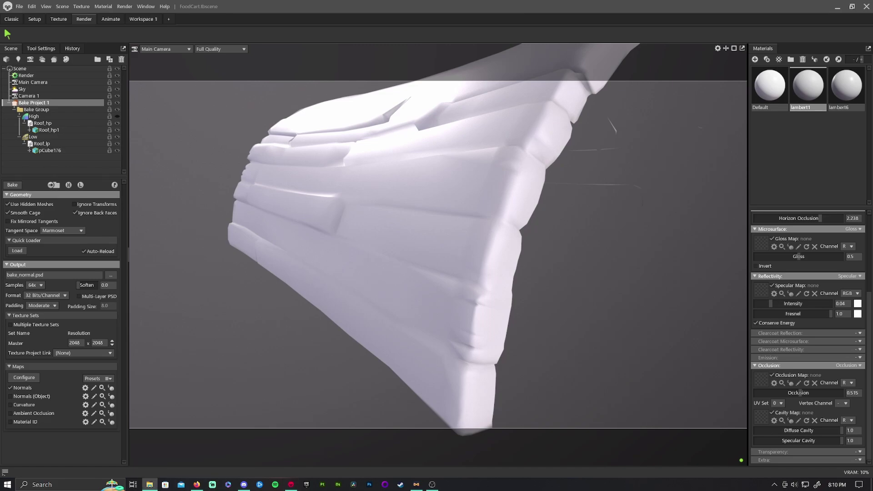
- Assign the baked texture bake_normal_normal.psd as the lambert1 material's normal map
{"action": "left_click_drag", "start_coordinate": [0, 86], "coordinate": [0, 105]}
{"action": "scroll", "coordinate": [794, 249], "scroll_direction": "up", "scroll_amount": 5}
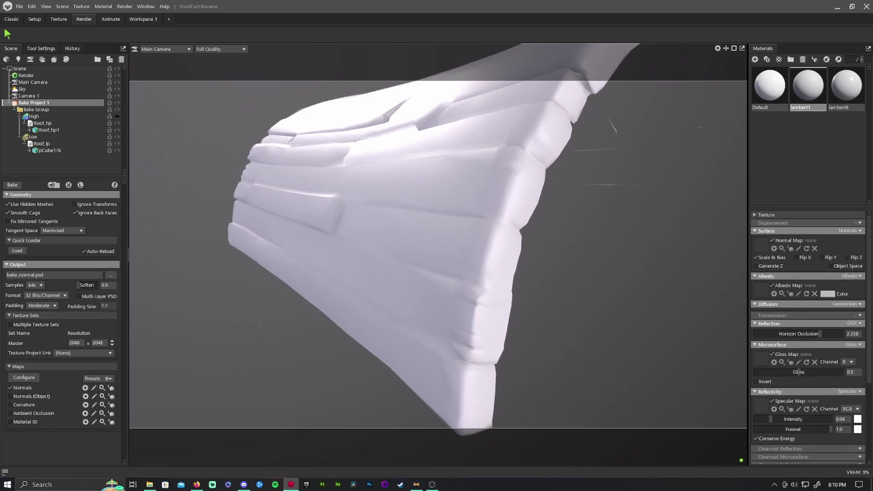
{"action": "left_click_drag", "start_coordinate": [0, 197], "coordinate": [576, 196]}
{"action": "left_click_drag", "start_coordinate": [768, 250], "coordinate": [768, 249]}
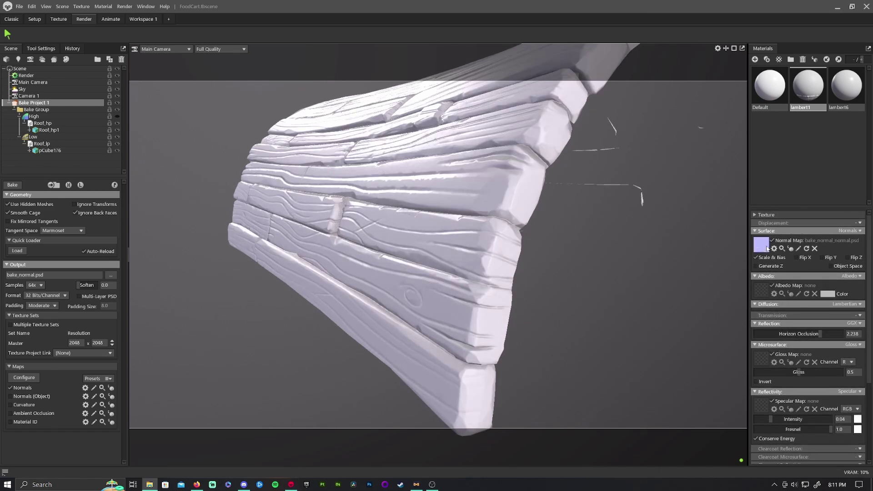
- Examine the low-poly roof with the baked normal map from different angles and under changed lighting
{"action": "left_click", "coordinate": [441, 226]}
{"action": "left_click_drag", "start_coordinate": [441, 226], "coordinate": [488, 248]}
{"action": "right_click_drag", "start_coordinate": [489, 249], "coordinate": [474, 228]}
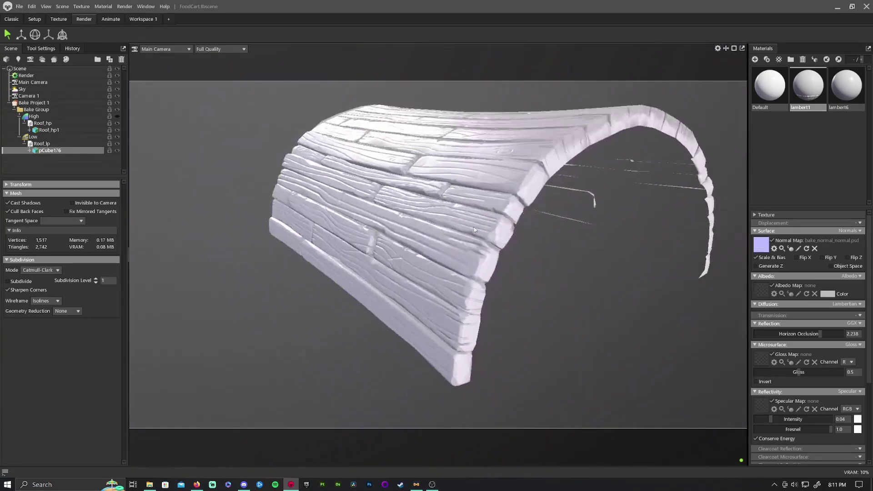
{"action": "left_click_drag", "start_coordinate": [513, 241], "coordinate": [435, 267], "text": "shift"}
{"action": "scroll", "coordinate": [433, 239], "scroll_direction": "up", "scroll_amount": 3}
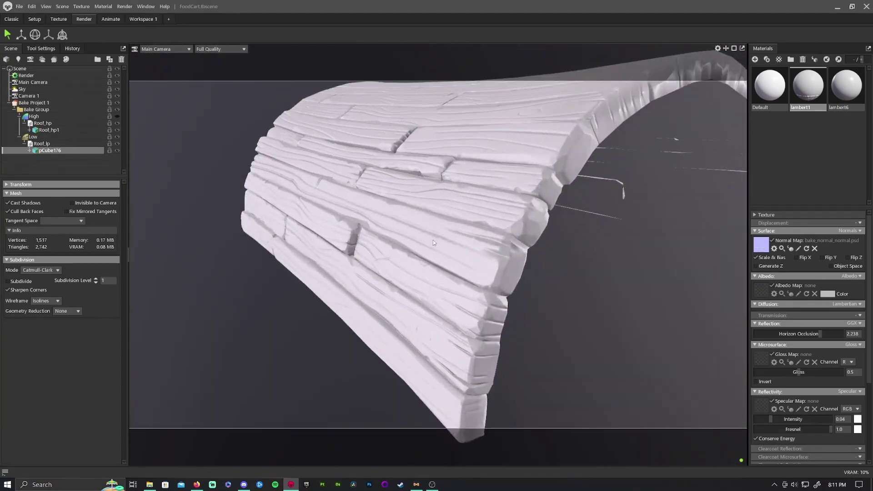
{"action": "scroll", "coordinate": [432, 242], "scroll_direction": "down", "scroll_amount": 3}
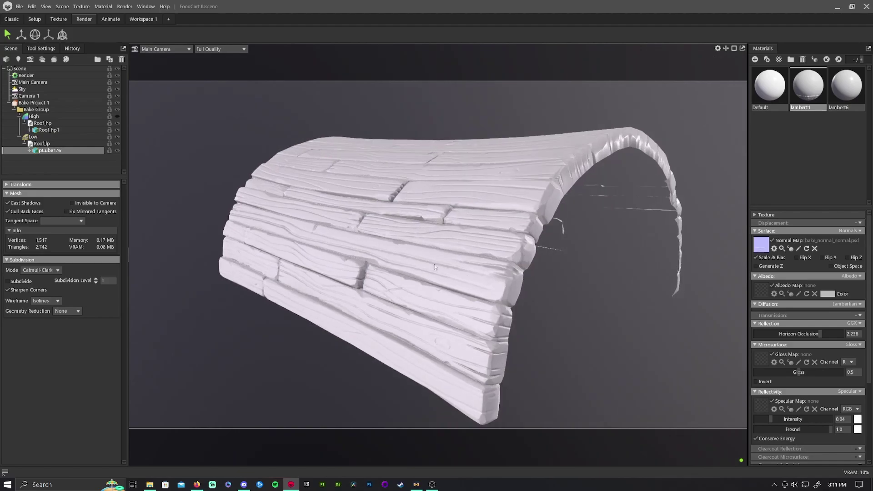
{"action": "right_click_drag", "start_coordinate": [341, 285], "coordinate": [462, 304]}
{"action": "left_click_drag", "start_coordinate": [463, 304], "coordinate": [348, 290]}
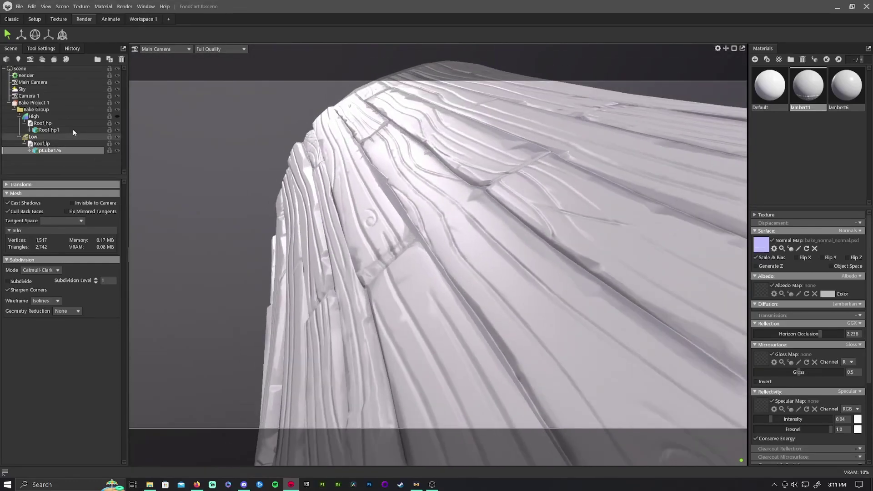
- Compare the baked low-poly roof with the High group and inspect its plank gaps, joints and wood grain up close
{"action": "left_click", "coordinate": [117, 117]}
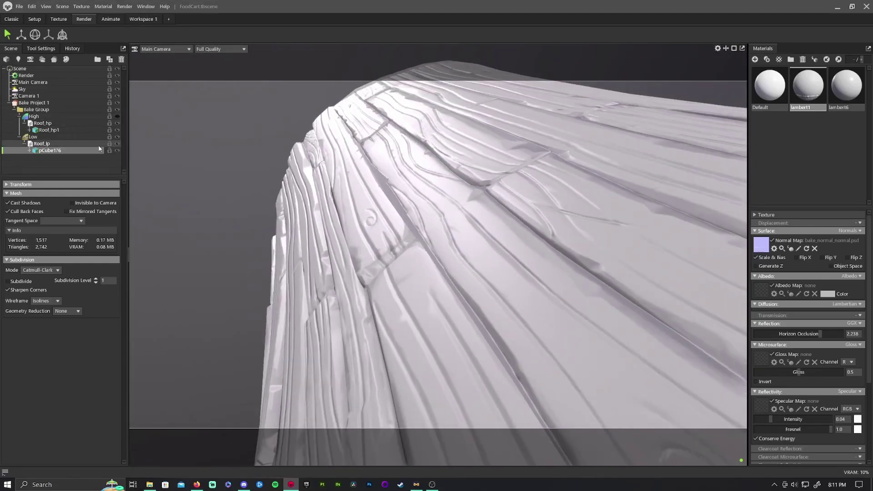
{"action": "left_click_drag", "start_coordinate": [417, 231], "coordinate": [399, 212]}
{"action": "left_click_drag", "start_coordinate": [417, 257], "coordinate": [372, 263]}
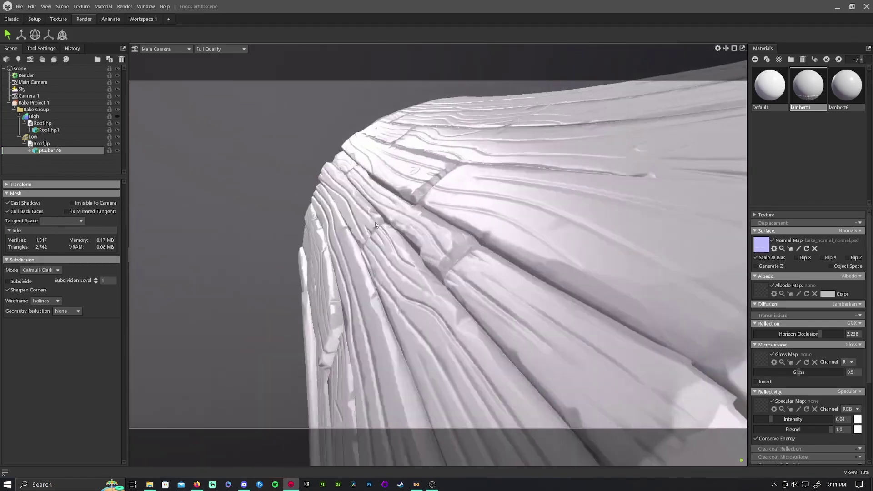
{"action": "left_click_drag", "start_coordinate": [261, 250], "coordinate": [426, 338]}
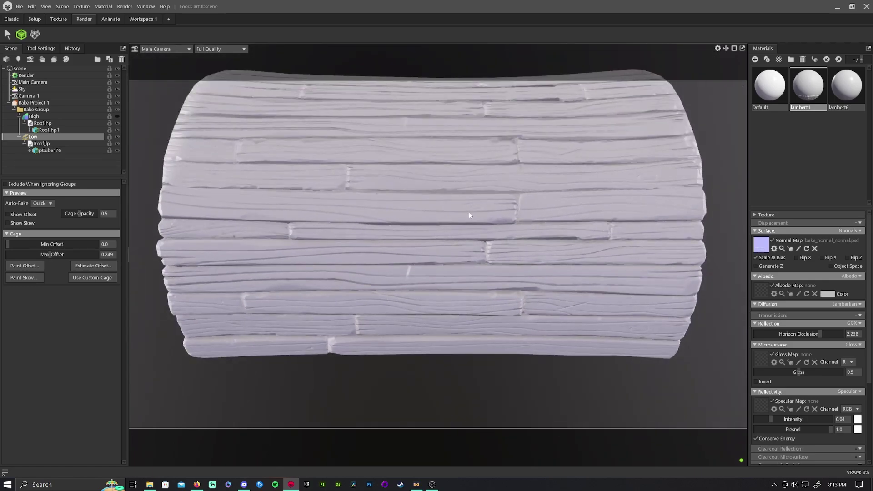
{"action": "left_click_drag", "start_coordinate": [470, 215], "coordinate": [451, 170]}
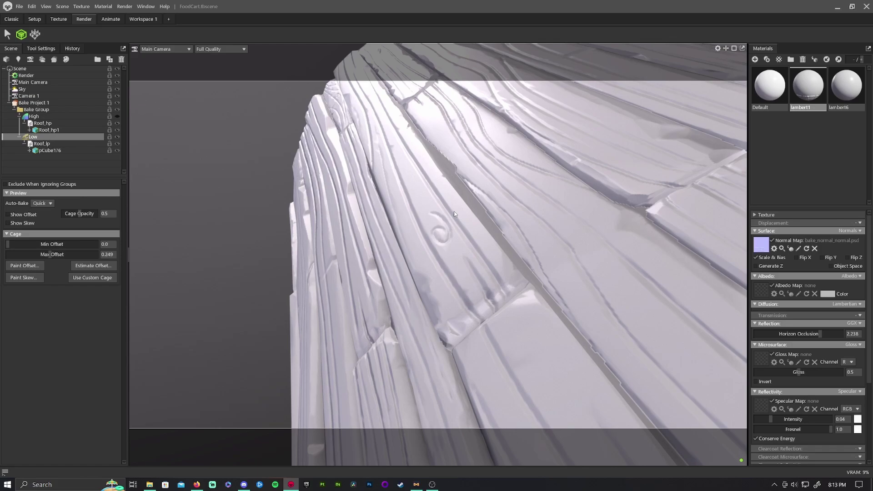
{"action": "mouse_move", "coordinate": [454, 211]}
{"action": "left_mouse_down"}
{"action": "mouse_move", "coordinate": [457, 262]}
{"action": "mouse_move", "coordinate": [431, 318]}
{"action": "mouse_move", "coordinate": [371, 317]}
{"action": "mouse_move", "coordinate": [467, 269]}
{"action": "mouse_move", "coordinate": [418, 277]}
{"action": "mouse_move", "coordinate": [358, 203]}
{"action": "mouse_move", "coordinate": [444, 224]}
{"action": "left_mouse_up"}
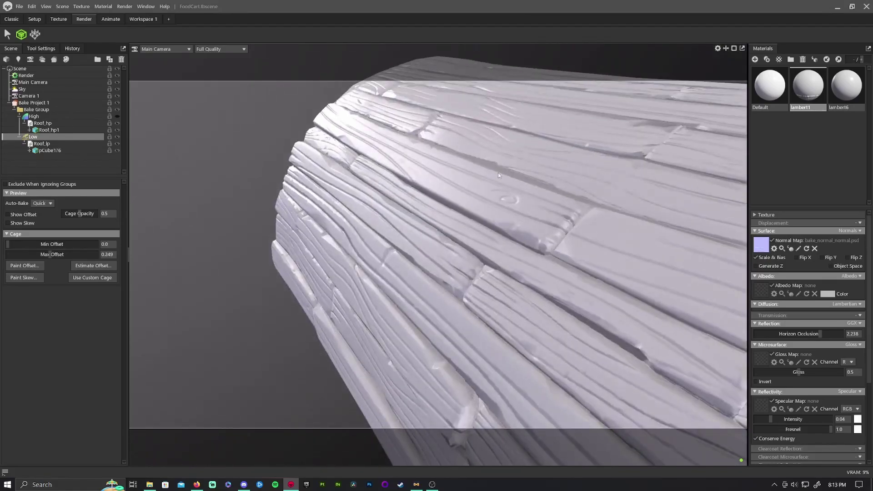
{"action": "left_click_drag", "start_coordinate": [498, 172], "coordinate": [275, 267]}
- Show the Low group's cage offset and set its max offset to 0.1
{"action": "left_click", "coordinate": [8, 214]}
{"action": "left_click_drag", "start_coordinate": [141, 218], "coordinate": [236, 229]}
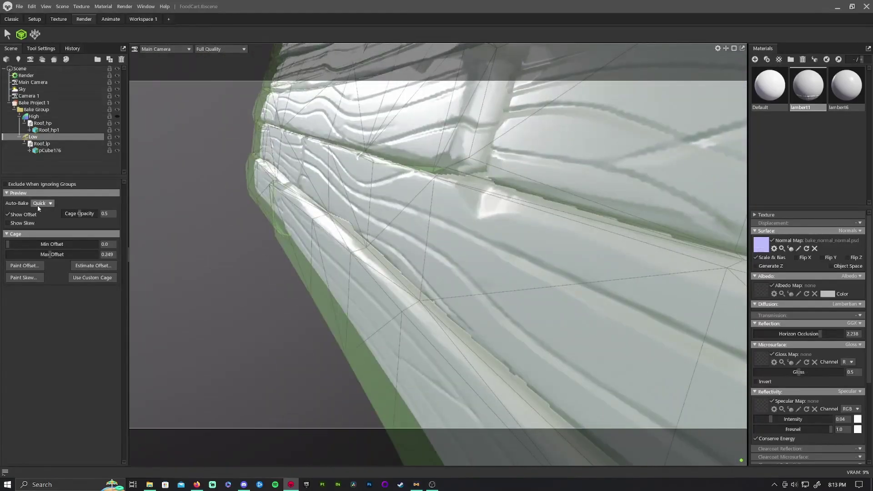
{"action": "left_click_drag", "start_coordinate": [54, 256], "coordinate": [78, 254]}
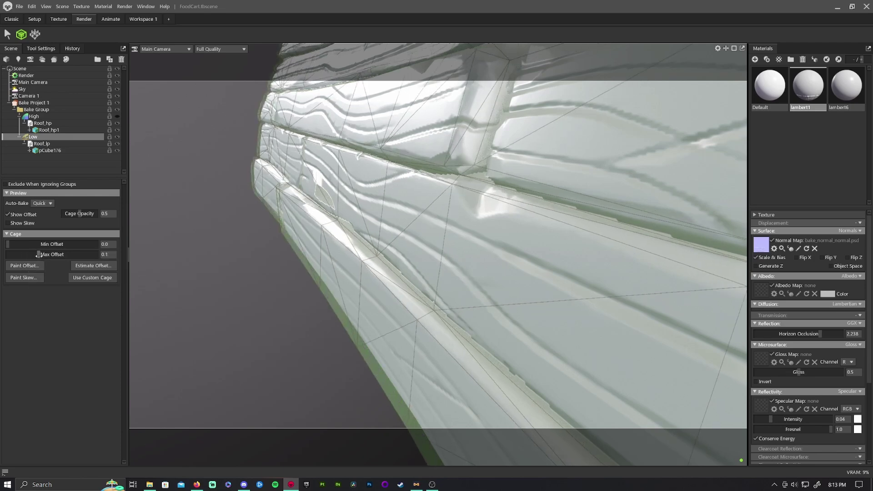
- Open the Low group's cage offset for painting and paint black strokes along the gap above the lowest roof plank
{"action": "left_click", "coordinate": [24, 277]}
{"action": "left_click_drag", "start_coordinate": [386, 109], "coordinate": [587, 167]}
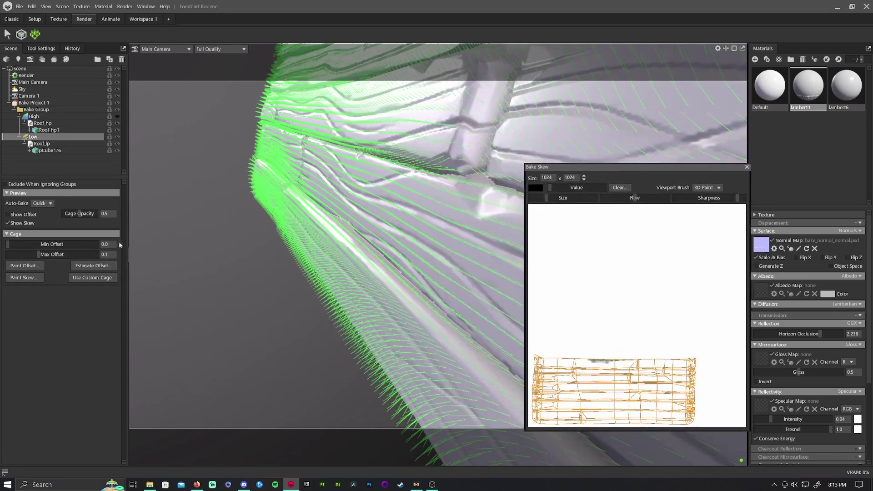
{"action": "left_click", "coordinate": [24, 266]}
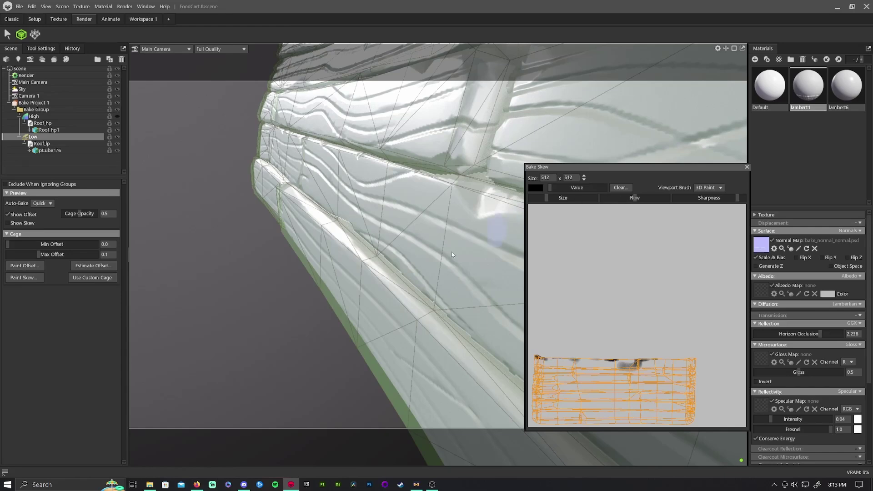
{"action": "mouse_move", "coordinate": [338, 228]}
{"action": "left_mouse_down"}
{"action": "mouse_move", "coordinate": [409, 279]}
{"action": "mouse_move", "coordinate": [394, 276]}
{"action": "left_mouse_up"}
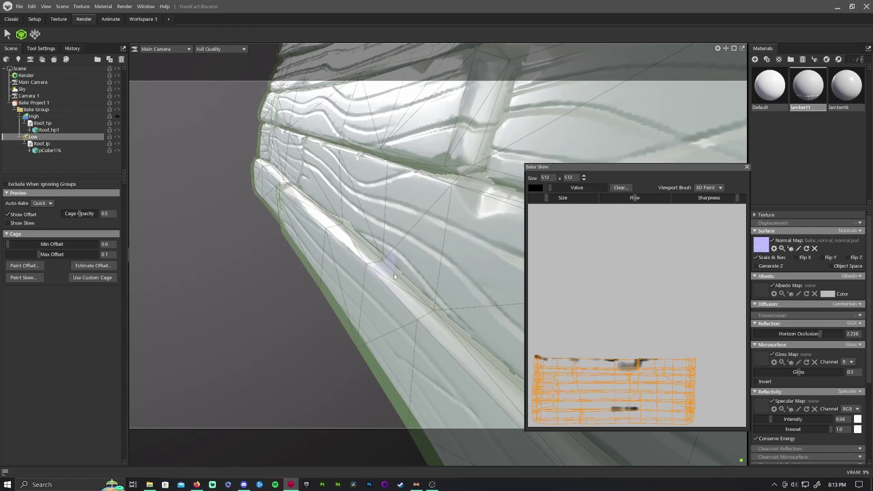
{"action": "left_click_drag", "start_coordinate": [434, 305], "coordinate": [432, 315]}
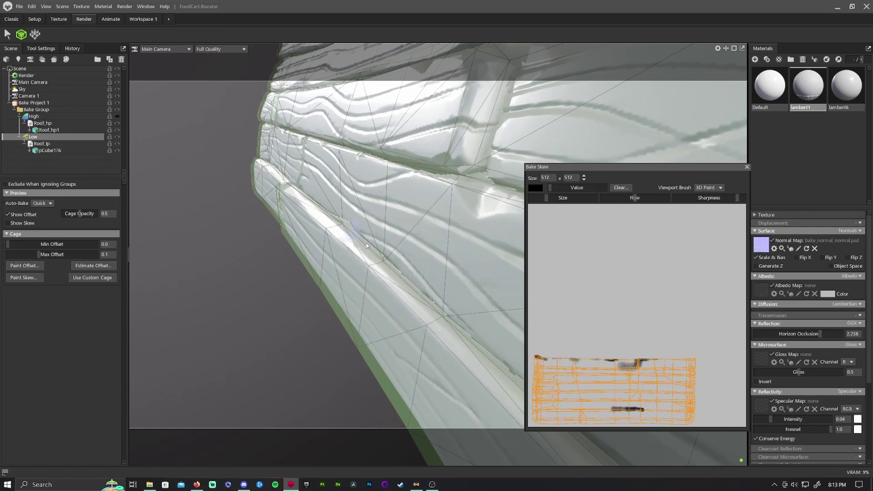
{"action": "mouse_move", "coordinate": [366, 243]}
{"action": "left_mouse_down"}
{"action": "mouse_move", "coordinate": [293, 190]}
{"action": "mouse_move", "coordinate": [462, 320]}
{"action": "left_mouse_up"}
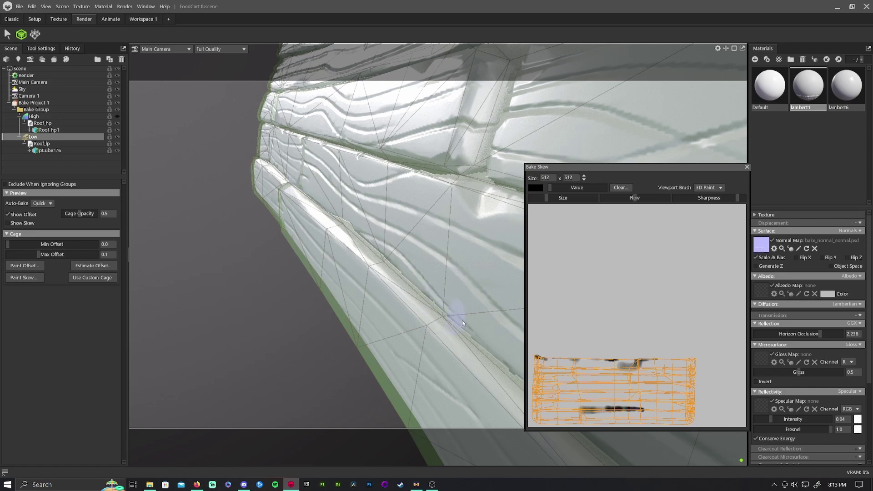
- Extend the black offset painting along the lowest plank's upper edge toward its end face
{"action": "scroll", "coordinate": [381, 262], "scroll_direction": "up", "scroll_amount": 5}
{"action": "left_click_drag", "start_coordinate": [310, 246], "coordinate": [317, 311]}
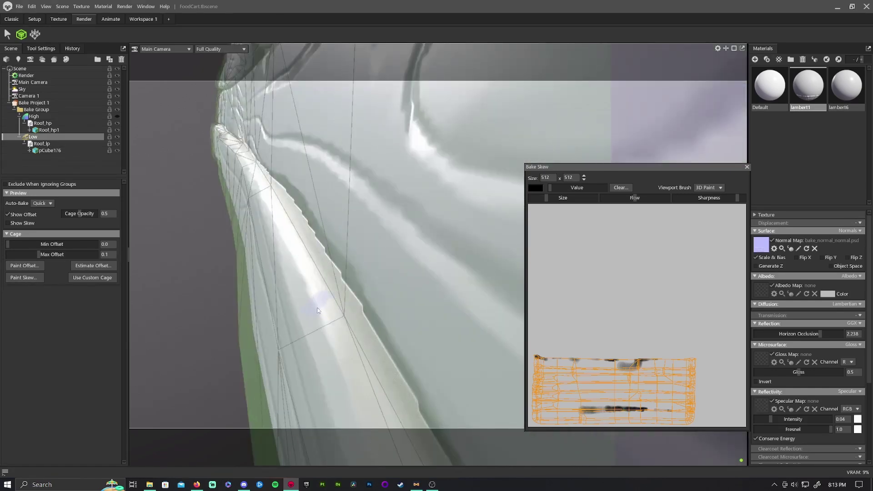
{"action": "scroll", "coordinate": [392, 315], "scroll_direction": "down", "scroll_amount": 5}
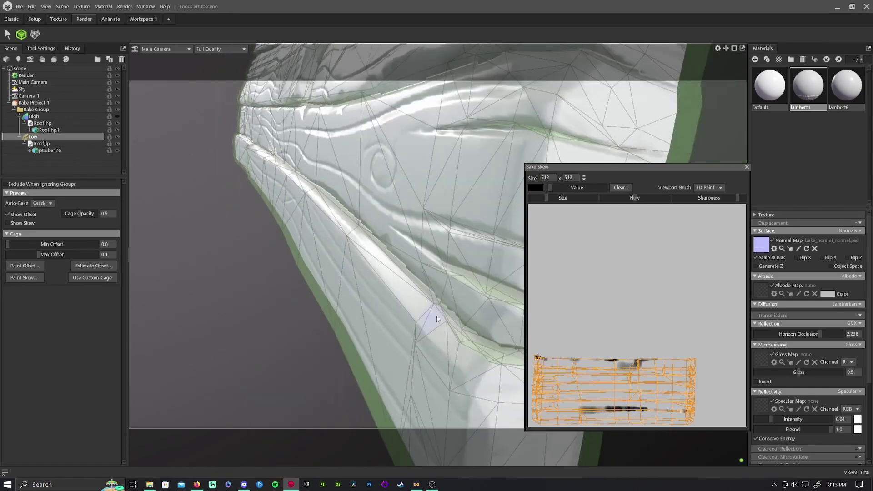
{"action": "mouse_move", "coordinate": [436, 316]}
{"action": "left_mouse_down", "text": "alt"}
{"action": "mouse_move", "coordinate": [328, 269]}
{"action": "mouse_move", "coordinate": [359, 250]}
{"action": "mouse_move", "coordinate": [430, 269]}
{"action": "left_mouse_up", "text": "alt"}
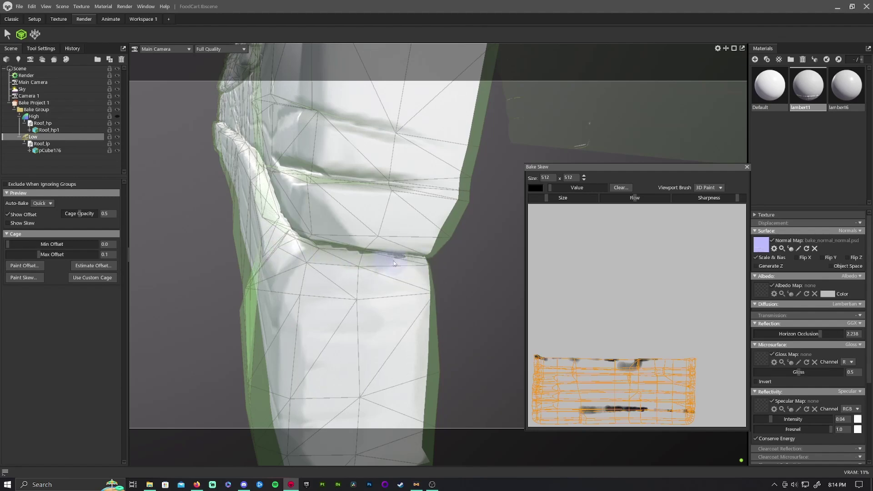
{"action": "scroll", "coordinate": [404, 280], "scroll_direction": "up", "scroll_amount": 3}
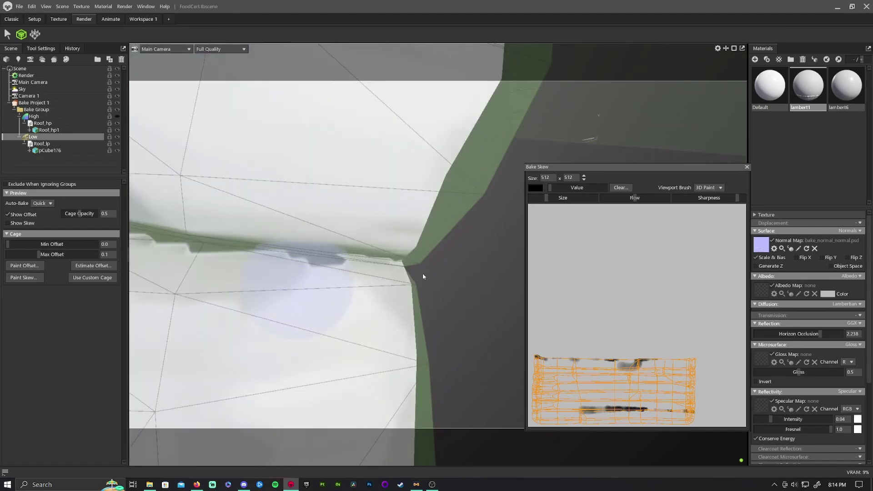
- Set the brush value to white and paint the offset over the jagged seam at the lowest plank's end
{"action": "left_click_drag", "start_coordinate": [550, 188], "coordinate": [606, 188]}
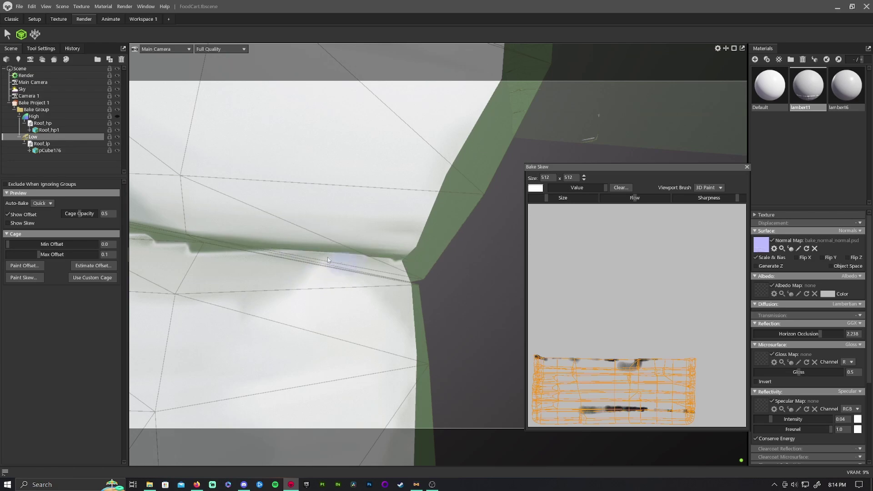
{"action": "scroll", "coordinate": [331, 254], "scroll_direction": "down", "scroll_amount": 5}
{"action": "left_click_drag", "start_coordinate": [459, 253], "coordinate": [357, 253]}
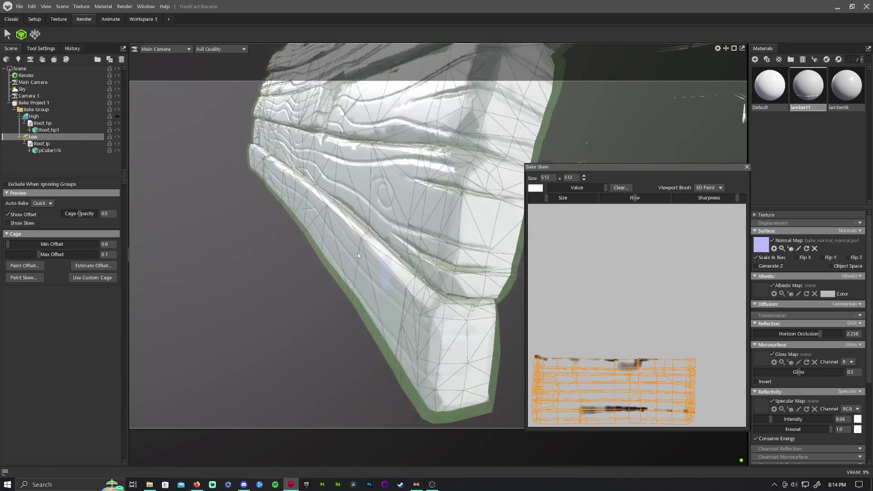
- Rebake Bake Project 1 and inspect the gap above the lowest plank
{"action": "left_click", "coordinate": [50, 104]}
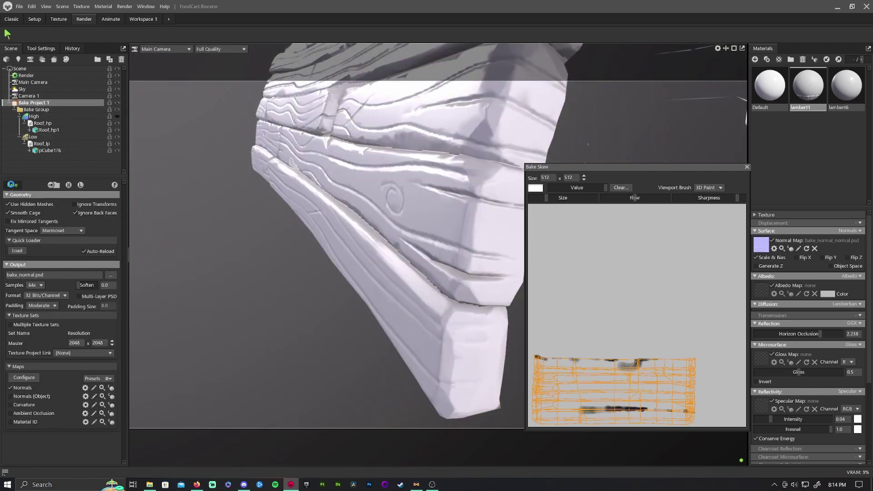
{"action": "left_click_drag", "start_coordinate": [345, 217], "coordinate": [372, 237]}
{"action": "scroll", "coordinate": [427, 220], "scroll_direction": "up", "scroll_amount": 5}
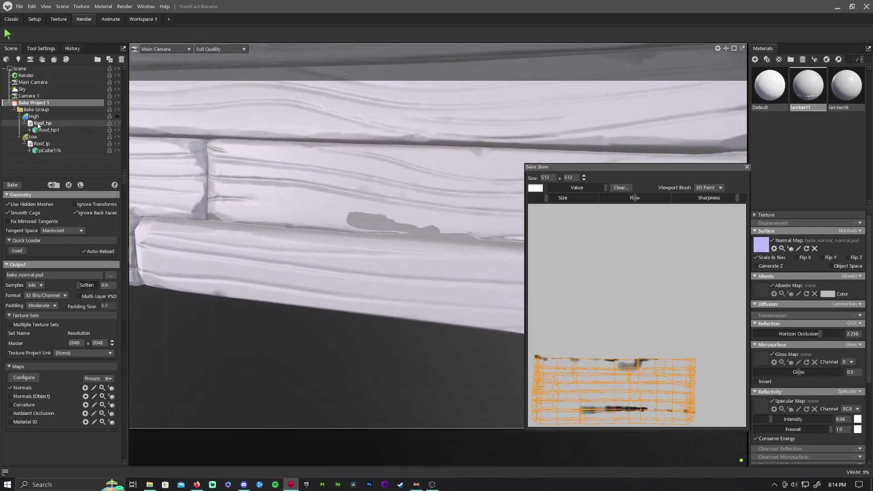
- Paint white offset over the grey patch above the lowest plank, rebake the project and check the seam
{"action": "left_click", "coordinate": [32, 136]}
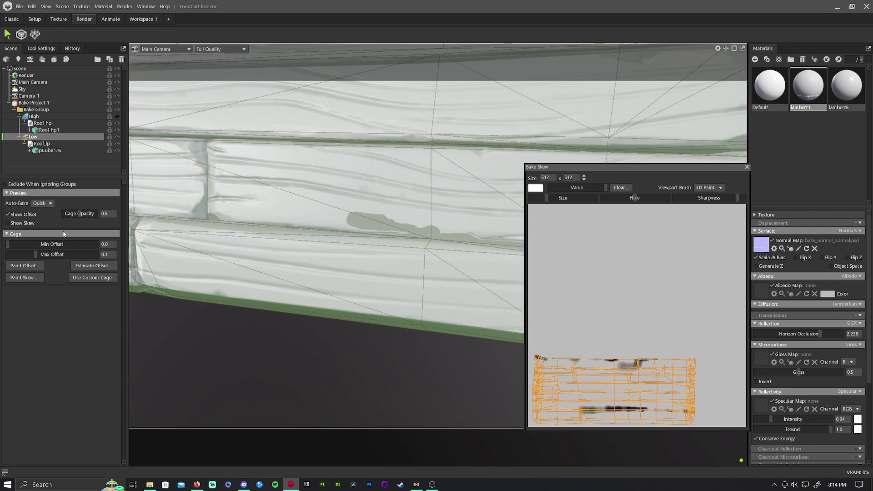
{"action": "left_click", "coordinate": [410, 234]}
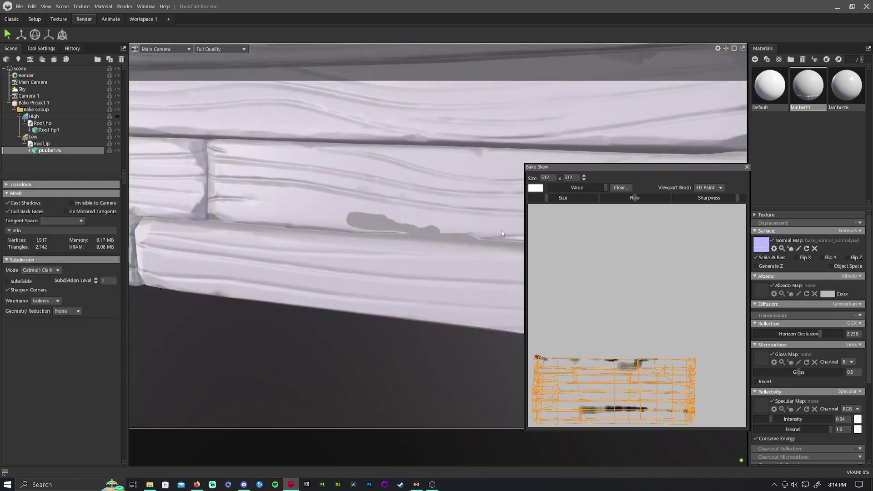
{"action": "left_click", "coordinate": [32, 136]}
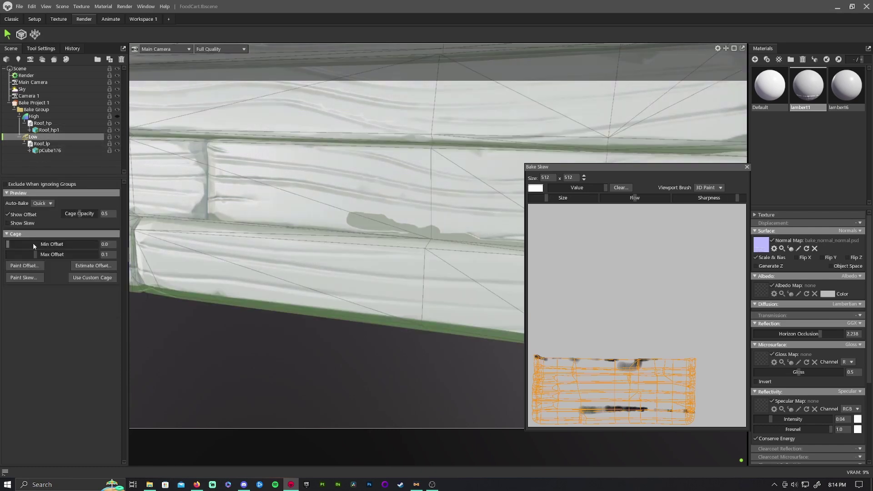
{"action": "left_click", "coordinate": [24, 277]}
{"action": "mouse_move", "coordinate": [411, 234]}
{"action": "left_mouse_down"}
{"action": "mouse_move", "coordinate": [348, 226]}
{"action": "mouse_move", "coordinate": [484, 236]}
{"action": "mouse_move", "coordinate": [220, 211]}
{"action": "mouse_move", "coordinate": [234, 213]}
{"action": "left_mouse_up"}
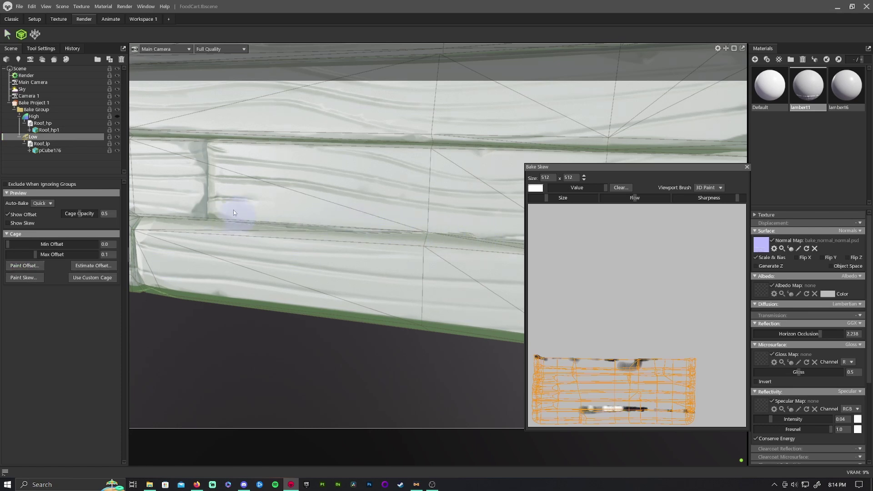
{"action": "left_click", "coordinate": [53, 102]}
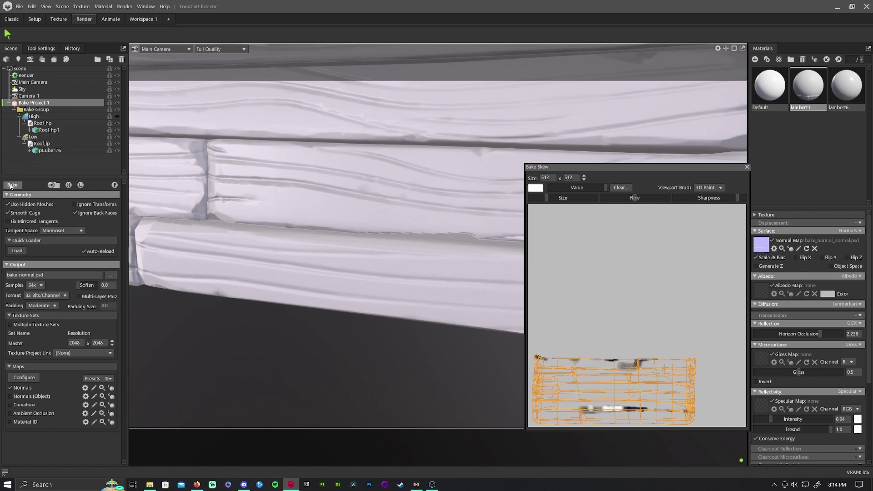
{"action": "left_click_drag", "start_coordinate": [446, 234], "coordinate": [358, 279]}
- Show the Low group's cage skew and paint it black along the gap above the lowest plank
{"action": "left_click", "coordinate": [32, 137]}
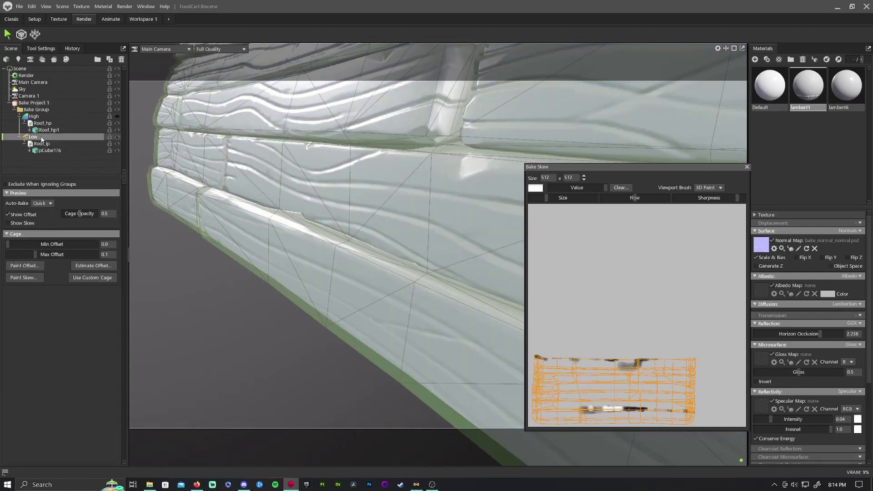
{"action": "left_click", "coordinate": [12, 223]}
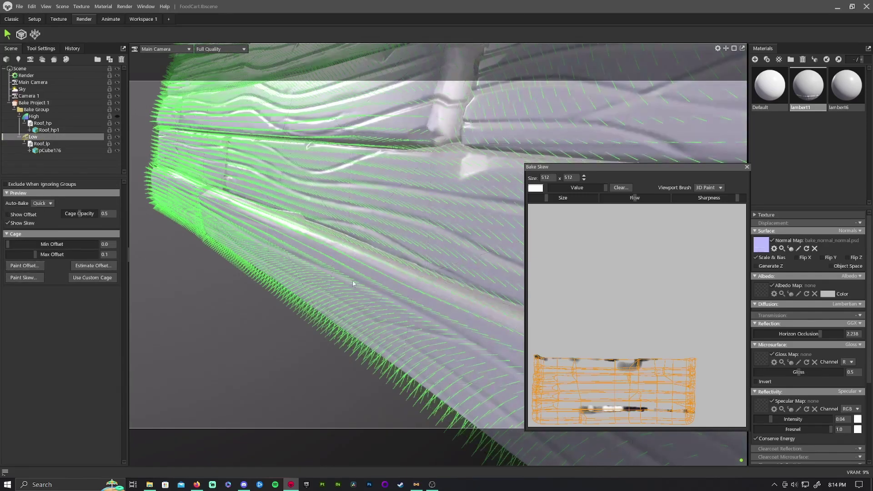
{"action": "left_click", "coordinate": [331, 231]}
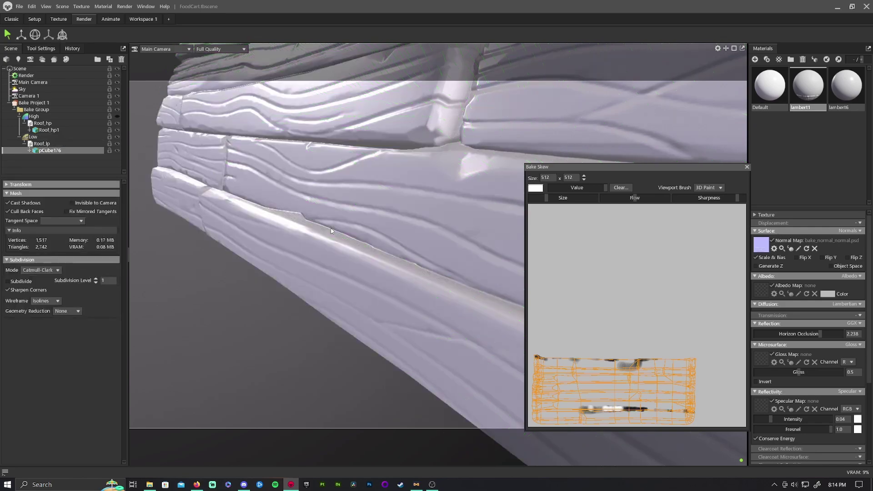
{"action": "left_click", "coordinate": [33, 137]}
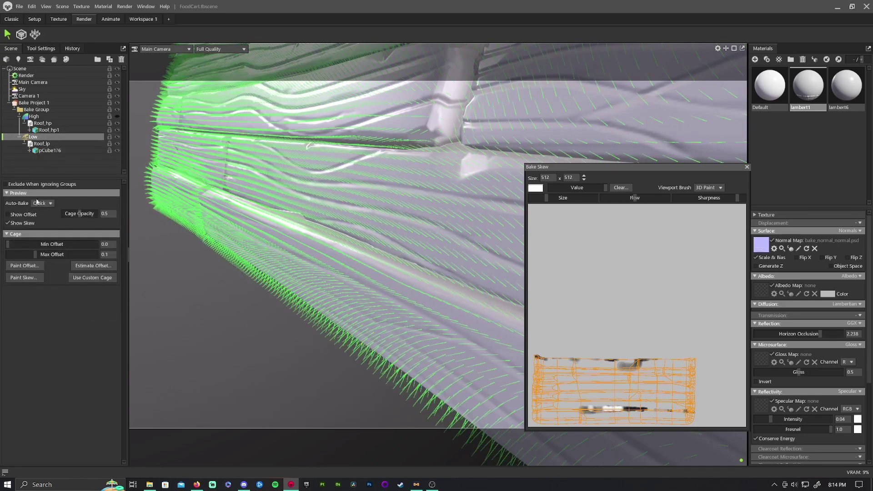
{"action": "left_click", "coordinate": [30, 279]}
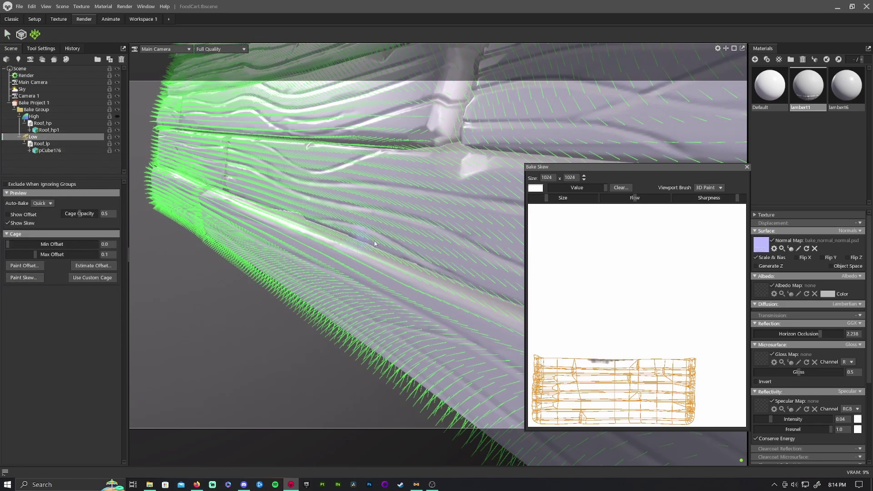
{"action": "left_click_drag", "start_coordinate": [605, 187], "coordinate": [549, 189]}
{"action": "mouse_move", "coordinate": [272, 209]}
{"action": "left_mouse_down"}
{"action": "mouse_move", "coordinate": [421, 270]}
{"action": "mouse_move", "coordinate": [296, 230]}
{"action": "mouse_move", "coordinate": [257, 203]}
{"action": "mouse_move", "coordinate": [390, 254]}
{"action": "left_mouse_up"}
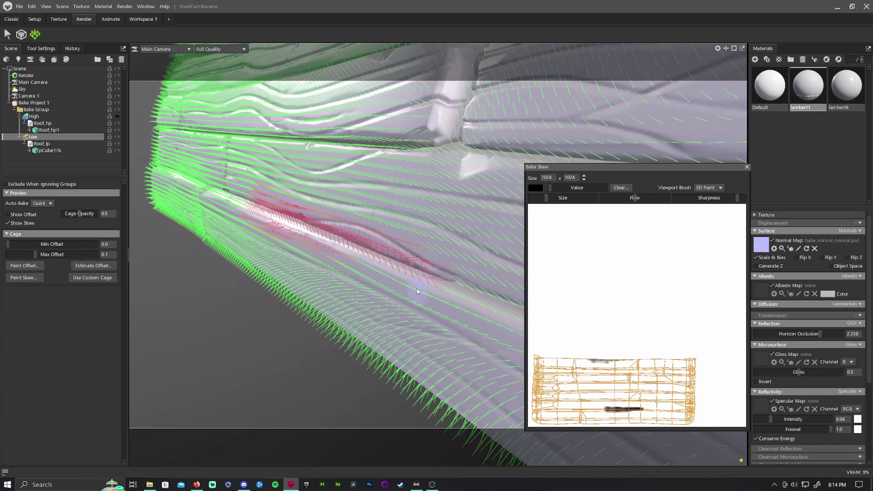
- Continue the black skew stroke along the remaining length of the gap above the lowest plank
{"action": "mouse_move", "coordinate": [324, 281]}
{"action": "left_mouse_down", "text": "alt"}
{"action": "mouse_move", "coordinate": [455, 258]}
{"action": "mouse_move", "coordinate": [257, 250]}
{"action": "left_mouse_up", "text": "alt"}
{"action": "middle_click_drag", "start_coordinate": [455, 252], "coordinate": [273, 250], "text": "alt"}
{"action": "mouse_move", "coordinate": [302, 250]}
{"action": "left_mouse_down"}
{"action": "mouse_move", "coordinate": [442, 256]}
{"action": "mouse_move", "coordinate": [491, 246]}
{"action": "left_mouse_up"}
- Reopen the skew painting window and paint black skew around the wide vertical plank joint
{"action": "left_click", "coordinate": [748, 167]}
{"action": "left_click_drag", "start_coordinate": [364, 255], "coordinate": [455, 264], "text": "alt"}
{"action": "left_click", "coordinate": [23, 278]}
{"action": "left_click_drag", "start_coordinate": [427, 106], "coordinate": [698, 170]}
{"action": "left_click_drag", "start_coordinate": [423, 198], "coordinate": [478, 216]}
{"action": "left_click_drag", "start_coordinate": [442, 261], "coordinate": [426, 293]}
- Paint black skew along the horizontal gaps above and below the wide plank joint, out to the roof's end
{"action": "left_click_drag", "start_coordinate": [425, 293], "coordinate": [522, 224], "text": "alt"}
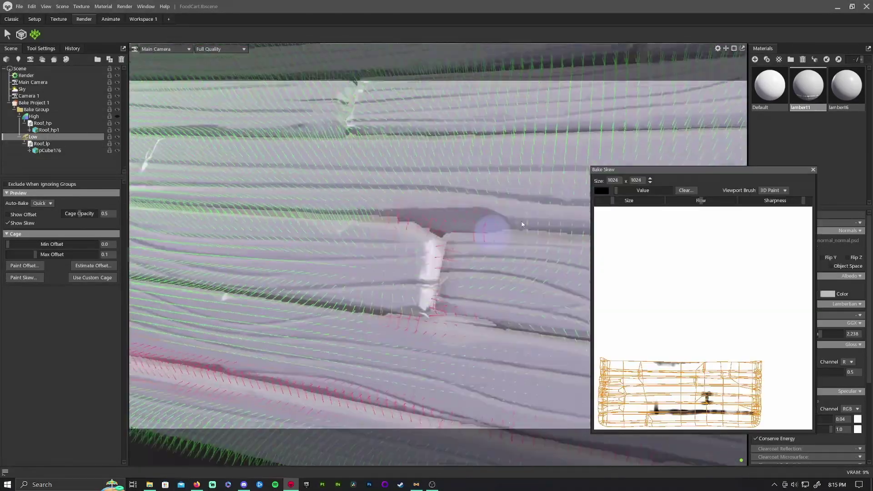
{"action": "middle_click_drag", "start_coordinate": [522, 225], "coordinate": [546, 261], "text": "alt"}
{"action": "left_click_drag", "start_coordinate": [546, 262], "coordinate": [181, 269]}
{"action": "mouse_move", "coordinate": [254, 268]}
{"action": "left_mouse_down", "text": "alt"}
{"action": "mouse_move", "coordinate": [377, 319]}
{"action": "mouse_move", "coordinate": [537, 296]}
{"action": "left_mouse_up", "text": "alt"}
{"action": "mouse_move", "coordinate": [536, 296]}
{"action": "left_mouse_down", "text": "alt"}
{"action": "mouse_move", "coordinate": [376, 409]}
{"action": "mouse_move", "coordinate": [265, 250]}
{"action": "mouse_move", "coordinate": [476, 241]}
{"action": "left_mouse_up", "text": "alt"}
{"action": "middle_click_drag", "start_coordinate": [477, 241], "coordinate": [337, 256], "text": "alt"}
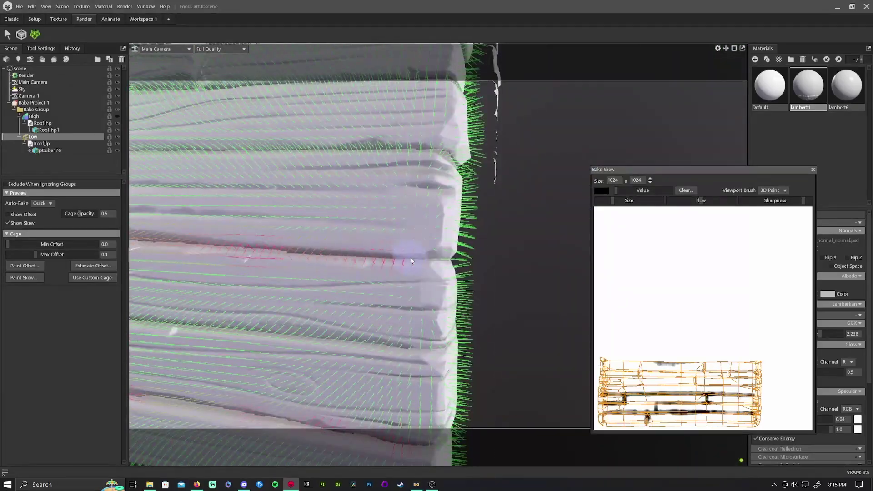
- Check the painted lower gaps and paint black skew around the vertical joint in a higher plank row
{"action": "mouse_move", "coordinate": [377, 299]}
{"action": "left_mouse_down", "text": "alt"}
{"action": "mouse_move", "coordinate": [536, 286]}
{"action": "mouse_move", "coordinate": [244, 289]}
{"action": "left_mouse_up", "text": "alt"}
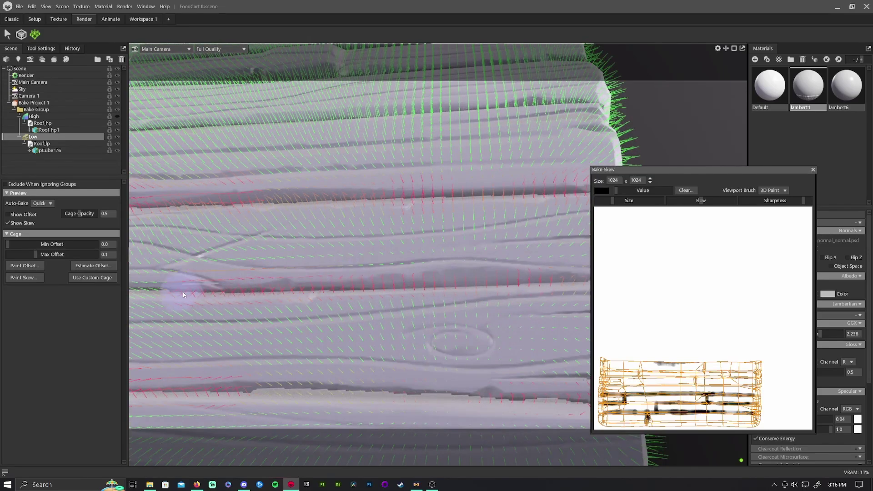
{"action": "left_click_drag", "start_coordinate": [183, 292], "coordinate": [468, 287], "text": "alt"}
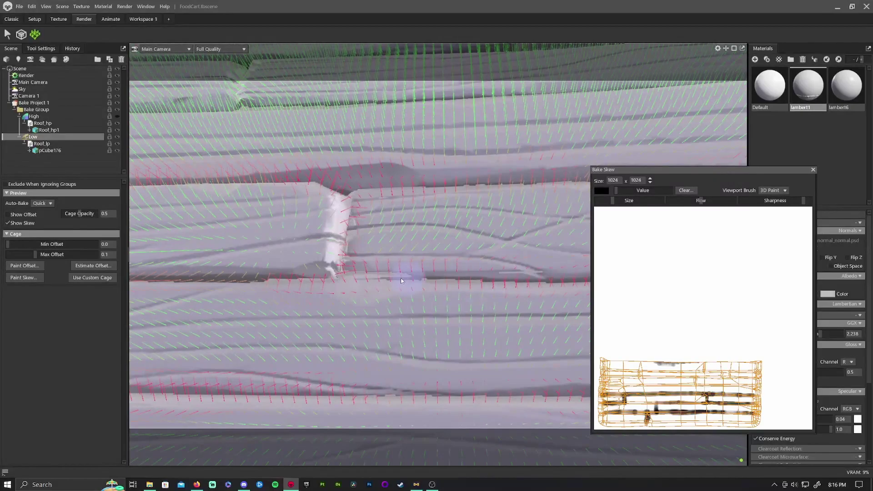
{"action": "mouse_move", "coordinate": [400, 280]}
{"action": "left_mouse_down", "text": "alt"}
{"action": "mouse_move", "coordinate": [478, 299]}
{"action": "mouse_move", "coordinate": [438, 318]}
{"action": "mouse_move", "coordinate": [412, 316]}
{"action": "mouse_move", "coordinate": [452, 306]}
{"action": "mouse_move", "coordinate": [409, 302]}
{"action": "mouse_move", "coordinate": [393, 322]}
{"action": "mouse_move", "coordinate": [381, 204]}
{"action": "mouse_move", "coordinate": [331, 257]}
{"action": "mouse_move", "coordinate": [377, 291]}
{"action": "mouse_move", "coordinate": [427, 279]}
{"action": "mouse_move", "coordinate": [421, 296]}
{"action": "mouse_move", "coordinate": [423, 275]}
{"action": "mouse_move", "coordinate": [454, 275]}
{"action": "mouse_move", "coordinate": [475, 256]}
{"action": "left_mouse_up", "text": "alt"}
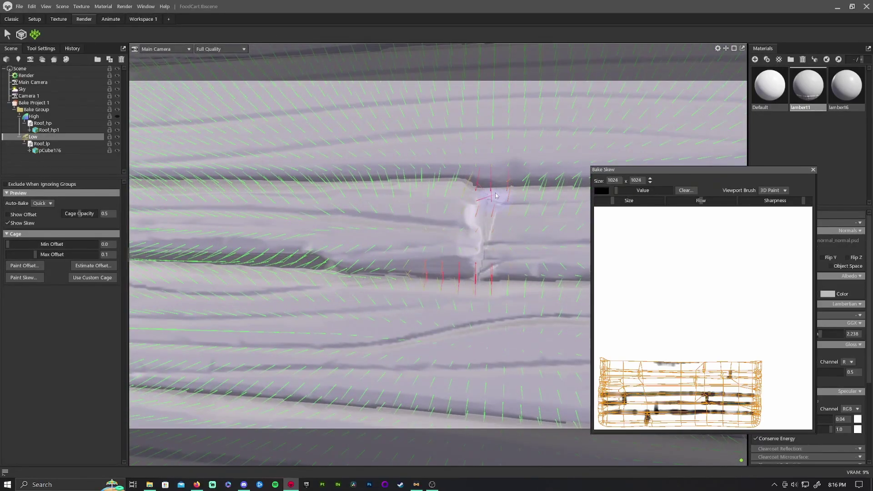
- Paint black skew along the gap to the neighbouring upper joint, around that joint and over the small joint beyond it
{"action": "left_click_drag", "start_coordinate": [289, 253], "coordinate": [390, 260], "text": "alt"}
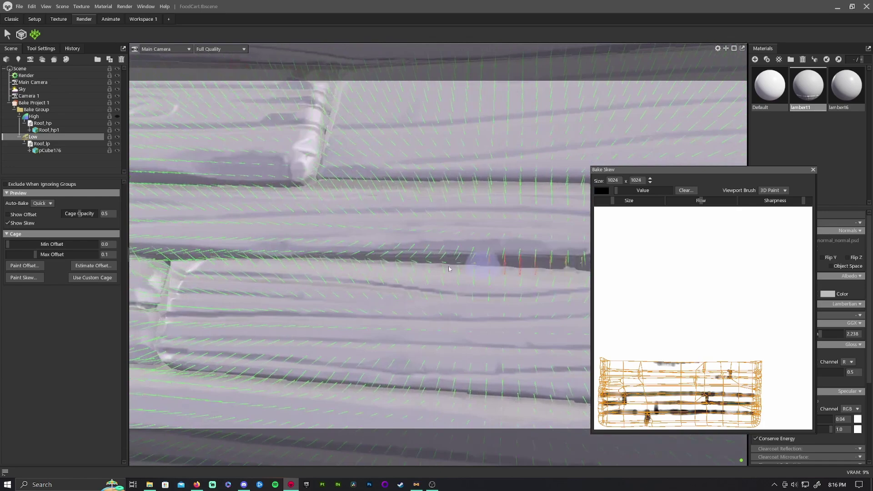
{"action": "mouse_move", "coordinate": [223, 252]}
{"action": "left_mouse_down", "text": "alt"}
{"action": "mouse_move", "coordinate": [437, 245]}
{"action": "mouse_move", "coordinate": [439, 334]}
{"action": "mouse_move", "coordinate": [478, 351]}
{"action": "left_mouse_up", "text": "alt"}
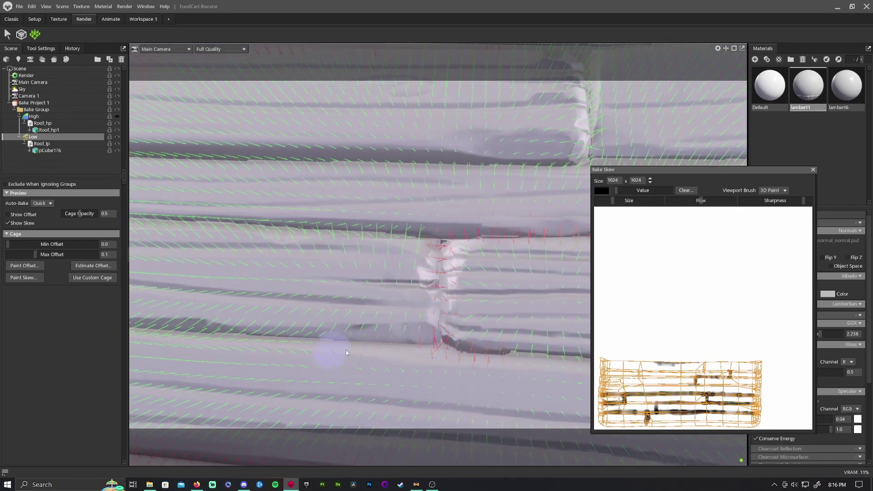
{"action": "left_click_drag", "start_coordinate": [347, 353], "coordinate": [250, 336]}
{"action": "middle_click_drag", "start_coordinate": [249, 336], "coordinate": [477, 324], "text": "alt"}
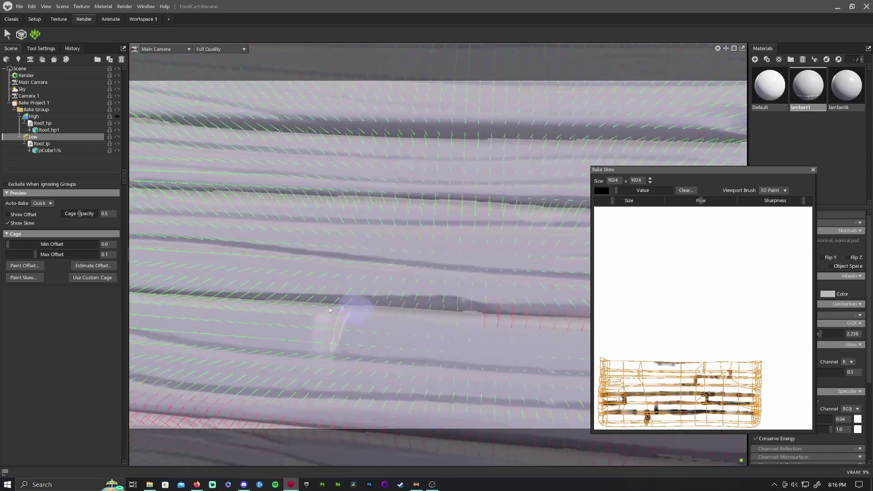
{"action": "mouse_move", "coordinate": [343, 340]}
{"action": "left_mouse_down", "text": "alt"}
{"action": "mouse_move", "coordinate": [467, 312]}
{"action": "mouse_move", "coordinate": [402, 256]}
{"action": "mouse_move", "coordinate": [363, 249]}
{"action": "left_mouse_up", "text": "alt"}
{"action": "scroll", "coordinate": [468, 309], "scroll_direction": "down", "scroll_amount": 3}
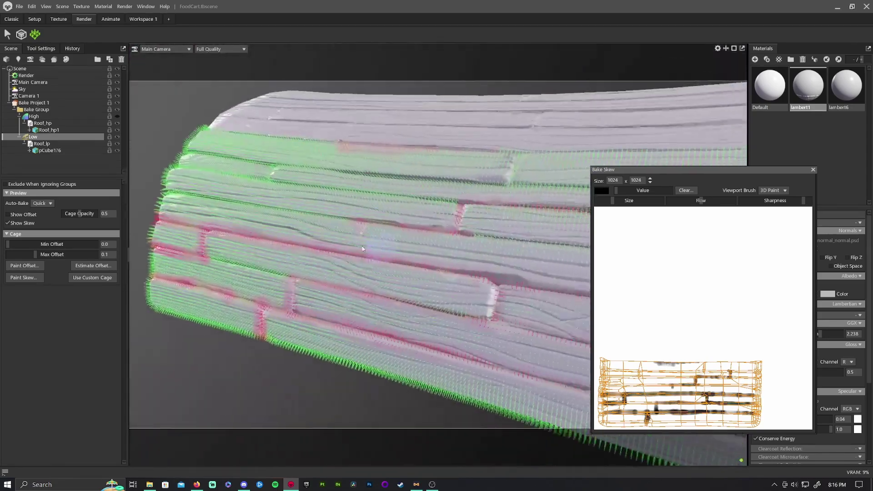
- Rebake Bake Project 1 with the painted skew and inspect the roof's gaps and joints
{"action": "left_click", "coordinate": [39, 103]}
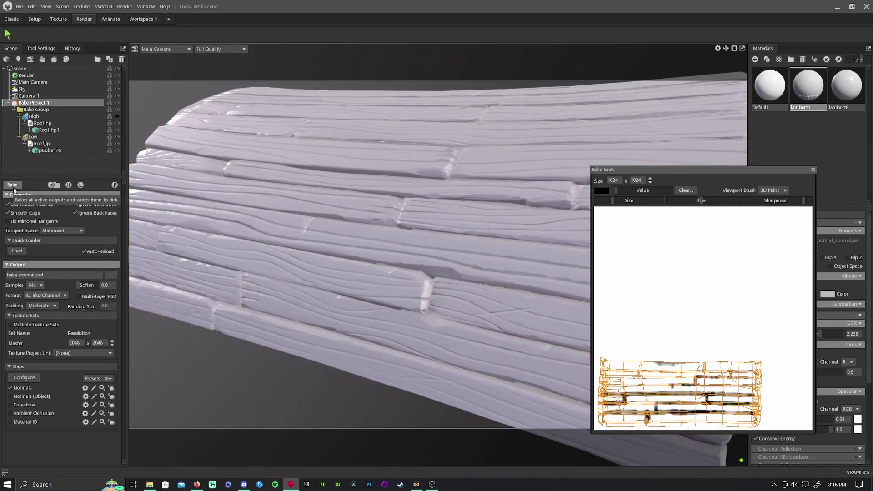
{"action": "scroll", "coordinate": [426, 263], "scroll_direction": "up", "scroll_amount": 2}
{"action": "left_click_drag", "start_coordinate": [426, 263], "coordinate": [377, 285], "text": "alt"}
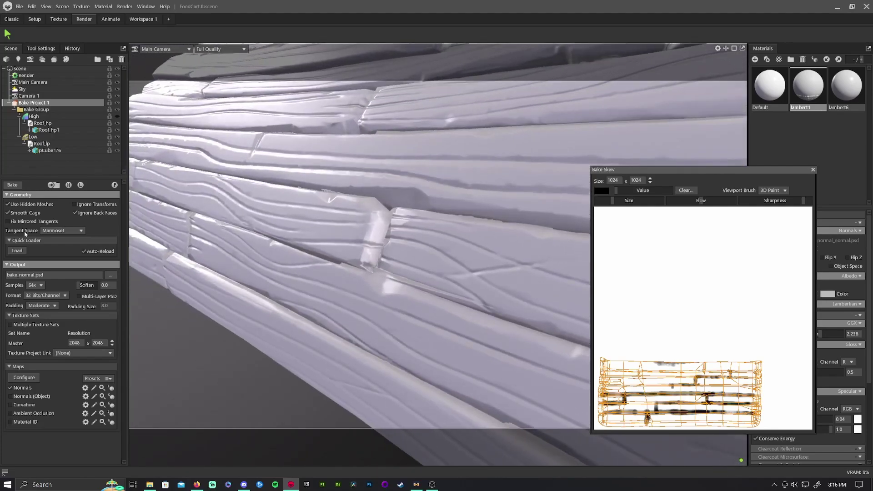
- Hide the skew preview on the Low cage and open the cage offset map for painting around the wide joint
{"action": "left_click", "coordinate": [33, 136]}
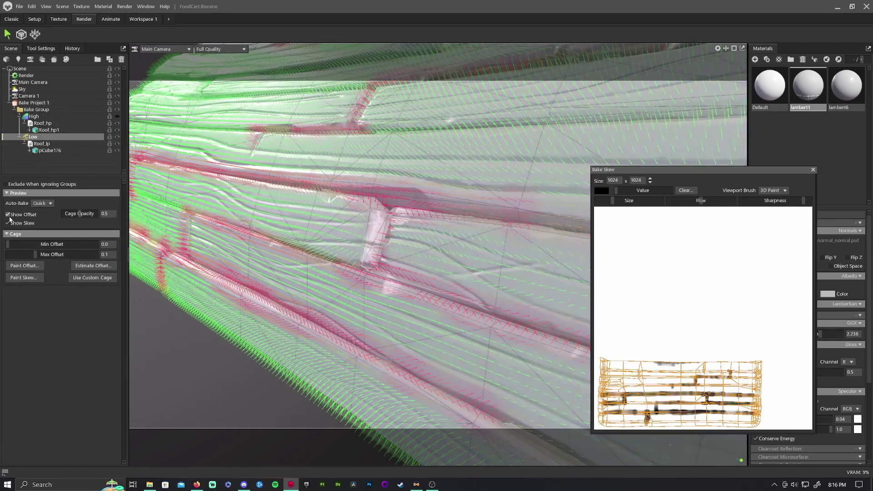
{"action": "left_click", "coordinate": [8, 223]}
{"action": "left_click_drag", "start_coordinate": [358, 271], "coordinate": [406, 301], "text": "alt"}
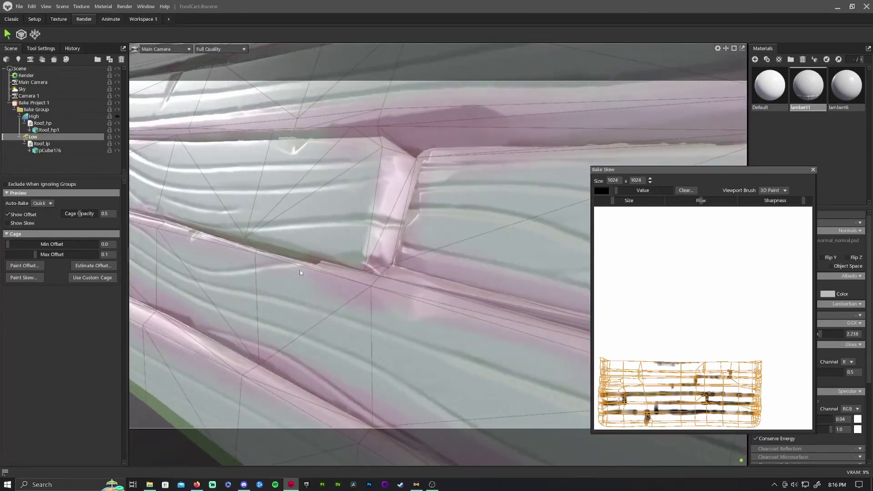
{"action": "left_click", "coordinate": [23, 278]}
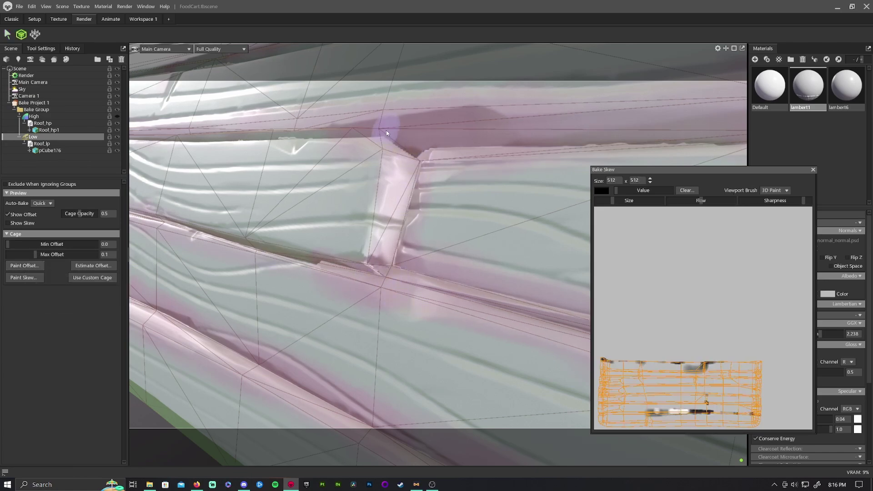
{"action": "left_click_drag", "start_coordinate": [389, 133], "coordinate": [210, 181], "text": "alt"}
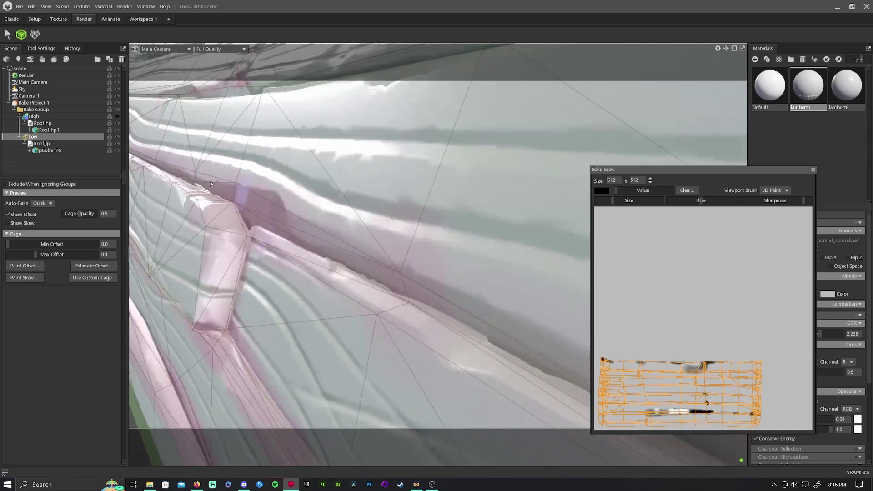
- Paint black offset dabs along the gap beyond the wide plank joint and along the lower plank gap
{"action": "scroll", "coordinate": [443, 319], "scroll_direction": "down", "scroll_amount": 5}
{"action": "mouse_move", "coordinate": [410, 304]}
{"action": "left_mouse_down"}
{"action": "mouse_move", "coordinate": [440, 318]}
{"action": "mouse_move", "coordinate": [410, 284]}
{"action": "left_mouse_up"}
{"action": "left_click", "coordinate": [407, 281]}
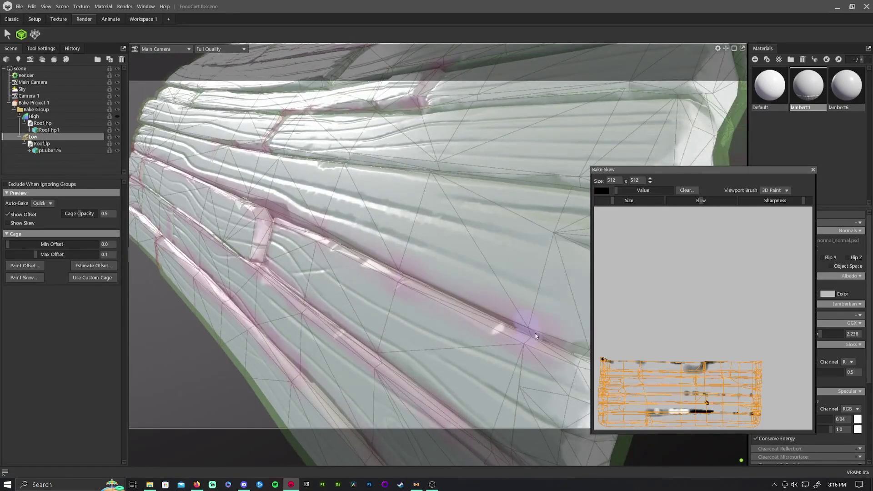
{"action": "left_click", "coordinate": [536, 335]}
{"action": "left_click_drag", "start_coordinate": [320, 312], "coordinate": [463, 271], "text": "alt"}
{"action": "left_click", "coordinate": [383, 282]}
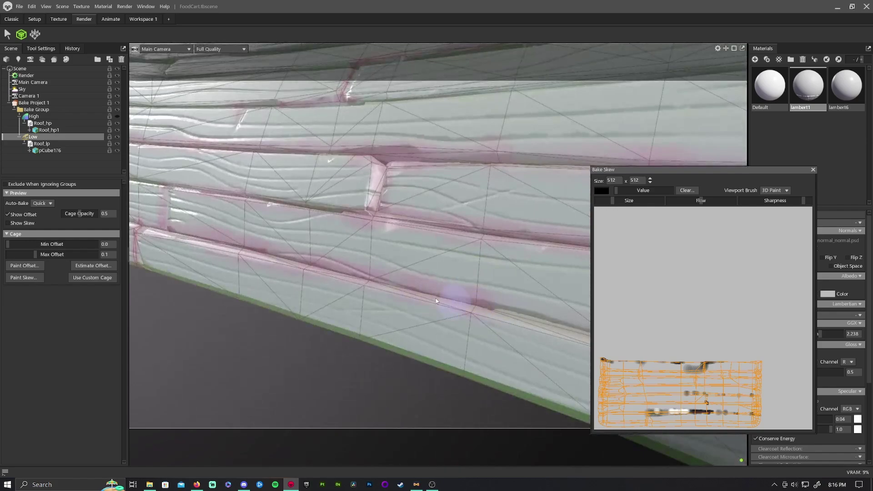
- Return to Bake Project 1, close the map painting window and inspect the baked joints and the whole roof
{"action": "left_click", "coordinate": [34, 103]}
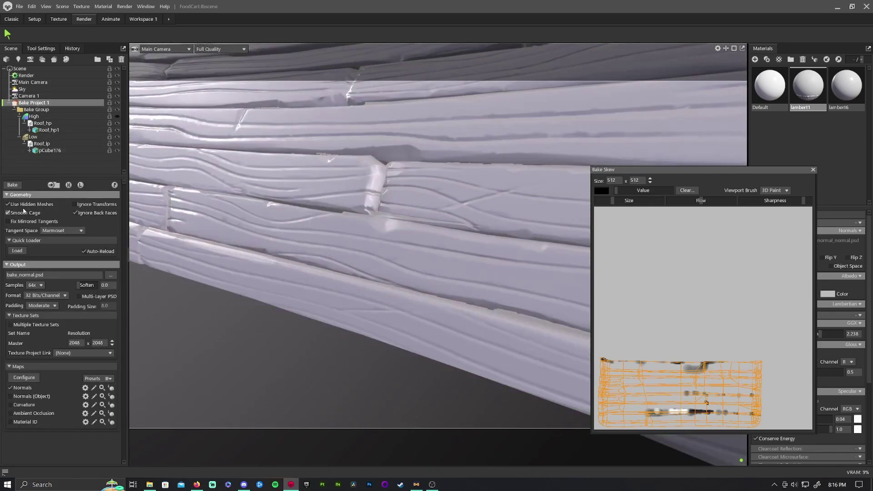
{"action": "key", "text": "f"}
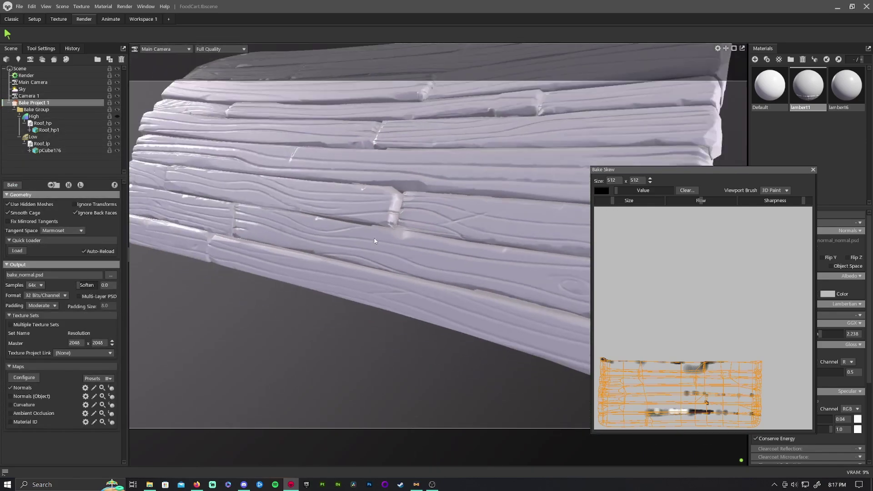
{"action": "left_click", "coordinate": [812, 170]}
{"action": "scroll", "coordinate": [435, 233], "scroll_direction": "up", "scroll_amount": 10}
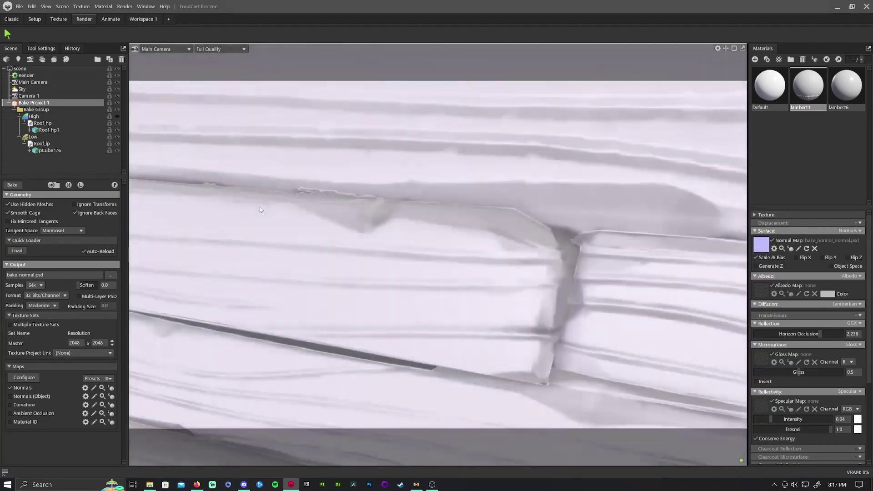
{"action": "key", "text": "f"}
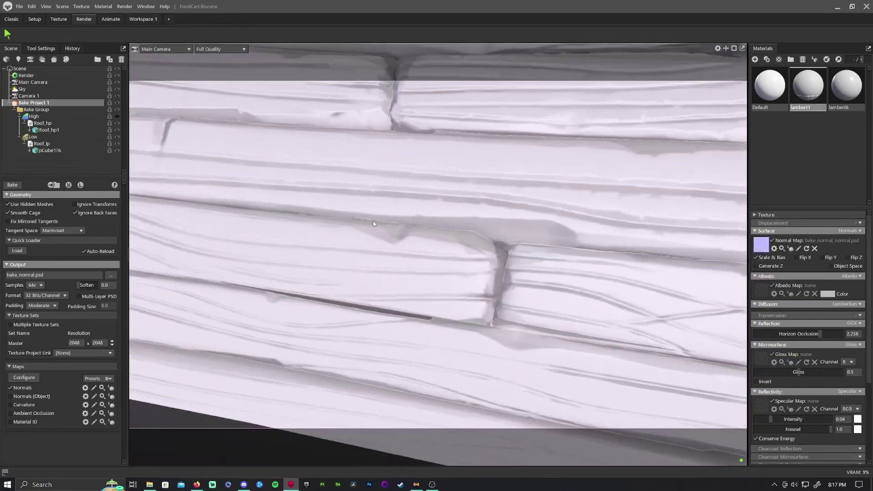
{"action": "scroll", "coordinate": [340, 208], "scroll_direction": "down", "scroll_amount": 3}
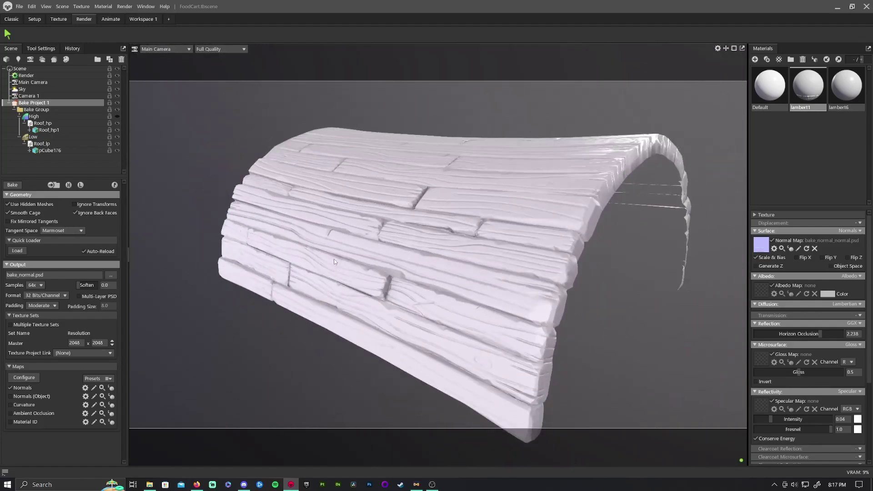
{"action": "left_click_drag", "start_coordinate": [340, 208], "coordinate": [465, 287]}
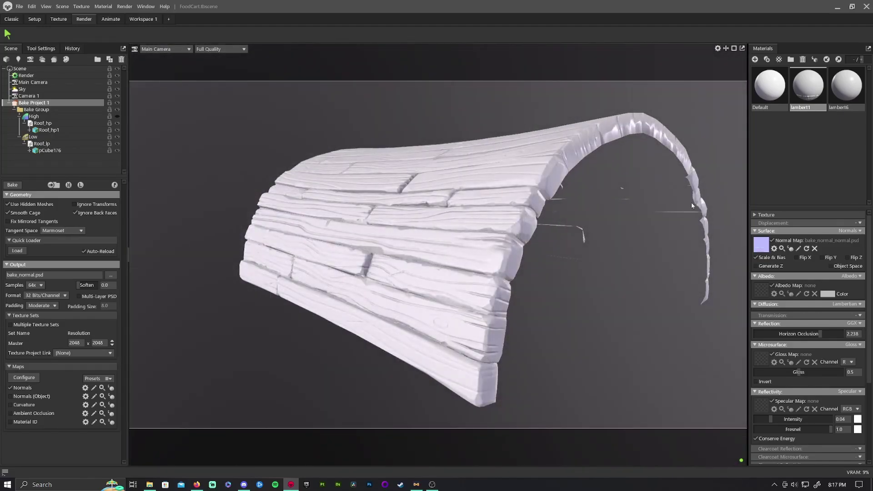
- Preview the baked normal map texture of the lambert1 material, examine its layout and close the preview
{"action": "left_click", "coordinate": [782, 249]}
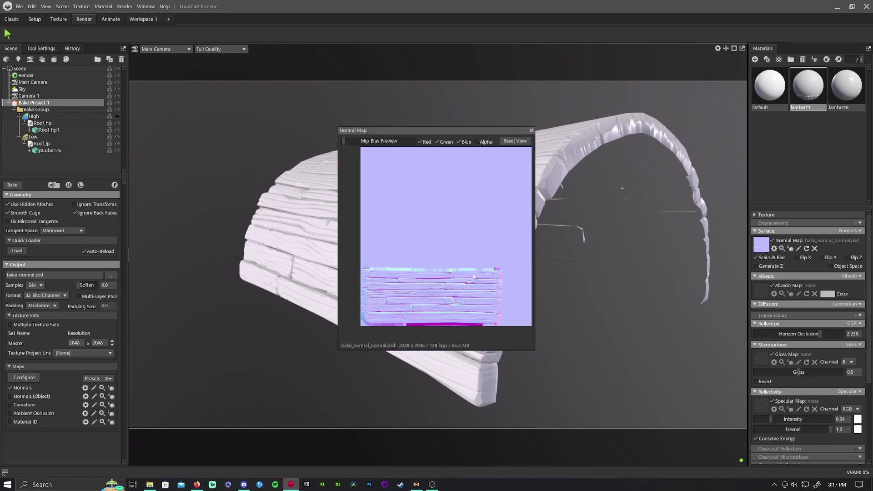
{"action": "scroll", "coordinate": [473, 274], "scroll_direction": "down", "scroll_amount": 3}
{"action": "scroll", "coordinate": [470, 274], "scroll_direction": "up", "scroll_amount": 1}
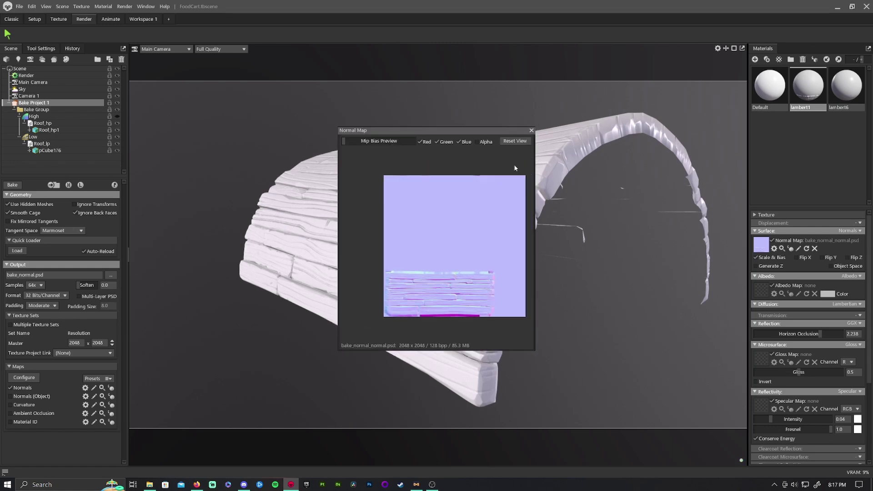
{"action": "left_click", "coordinate": [531, 131]}
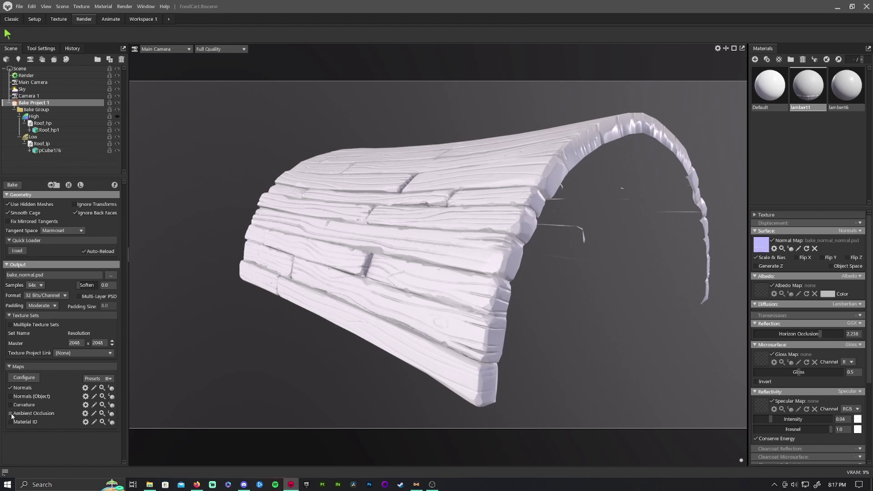
- Enable the Ambient Occlusion map alongside Normals, review the available bake map types and bake the project
{"action": "left_click", "coordinate": [24, 377]}
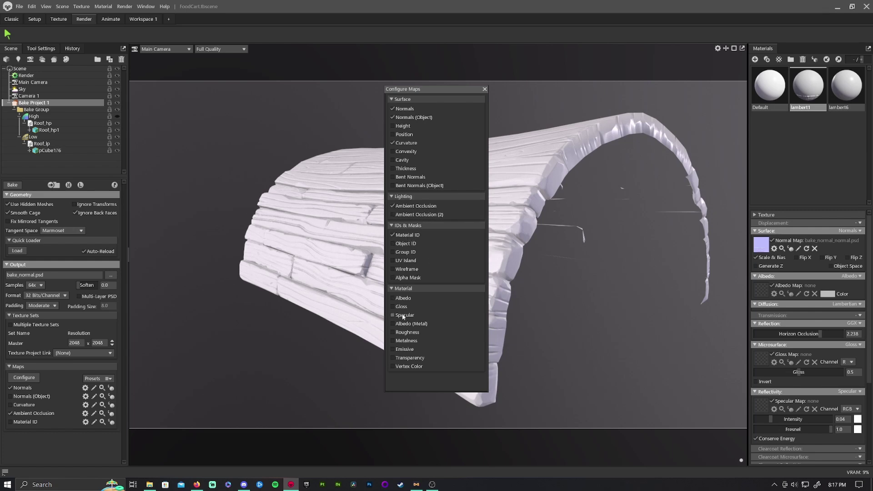
{"action": "left_click", "coordinate": [484, 90]}
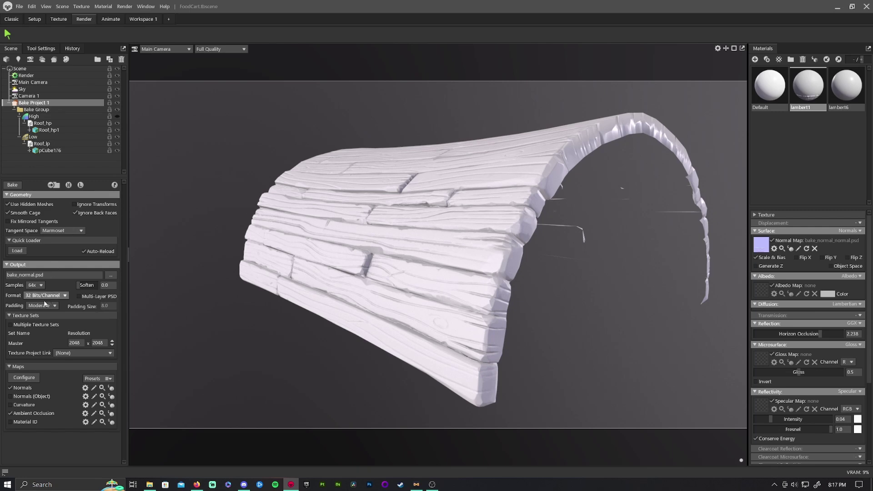
{"action": "left_click", "coordinate": [12, 185]}
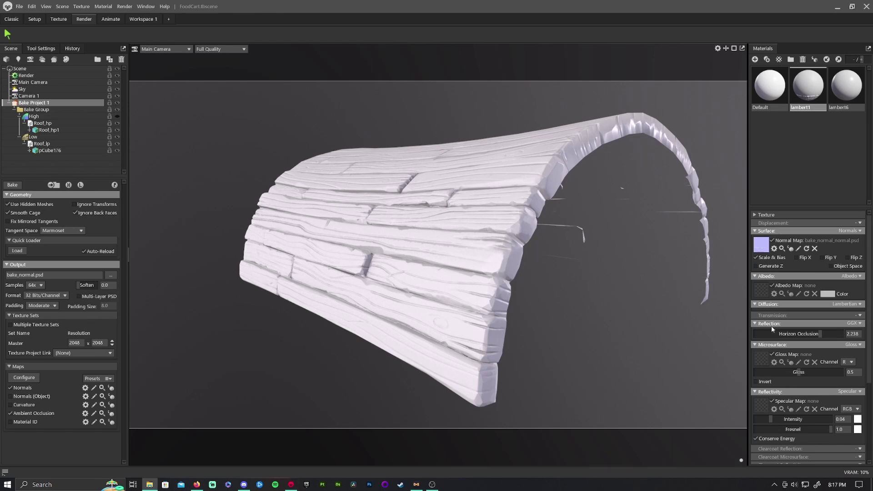
- Assign bake_normal_ao.psd as the Occlusion Map of the lambert1 material
{"action": "scroll", "coordinate": [868, 305], "scroll_direction": "down", "scroll_amount": 5}
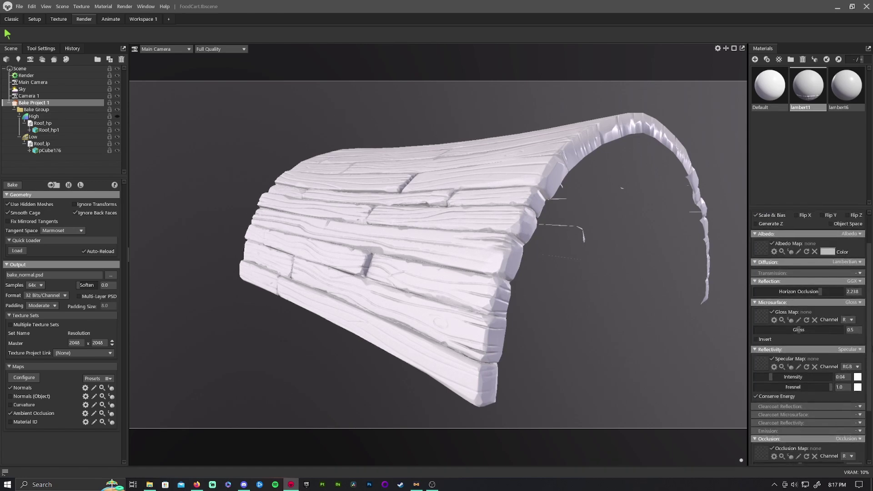
{"action": "scroll", "coordinate": [869, 424], "scroll_direction": "down", "scroll_amount": 1}
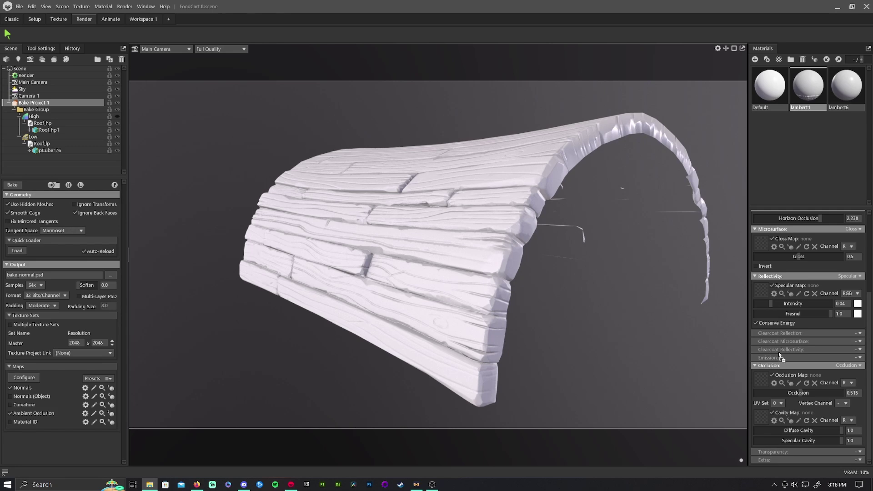
{"action": "left_click_drag", "start_coordinate": [767, 380], "coordinate": [767, 379]}
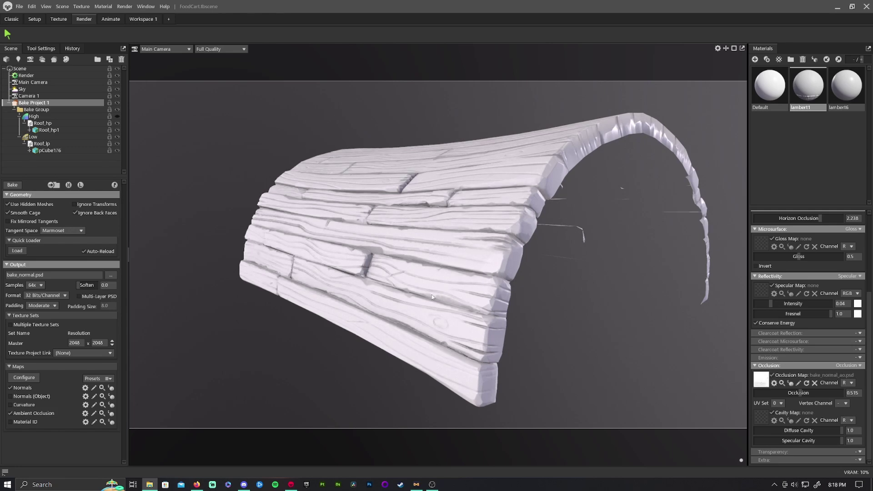
- Raise the lambert1 material's Occlusion intensity to about 0.767 and check the shading across the roof
{"action": "left_click", "coordinate": [568, 260]}
{"action": "scroll", "coordinate": [520, 290], "scroll_direction": "up", "scroll_amount": 3}
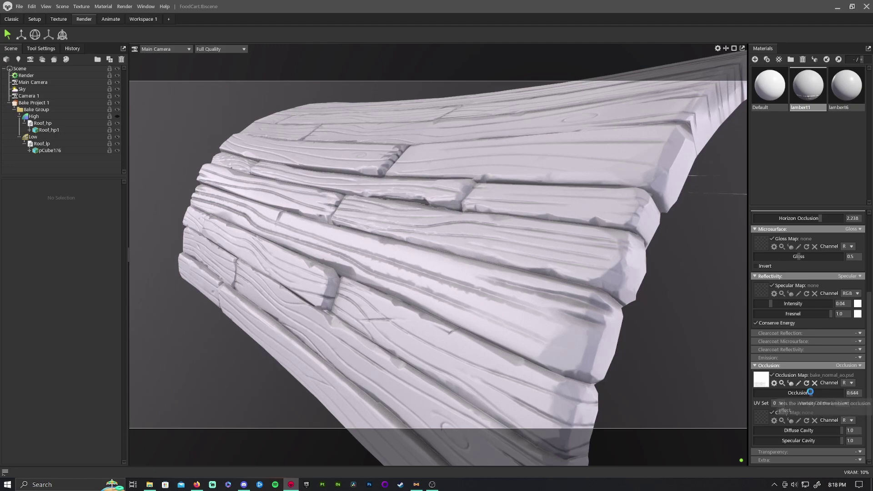
{"action": "left_click_drag", "start_coordinate": [812, 394], "coordinate": [820, 392]}
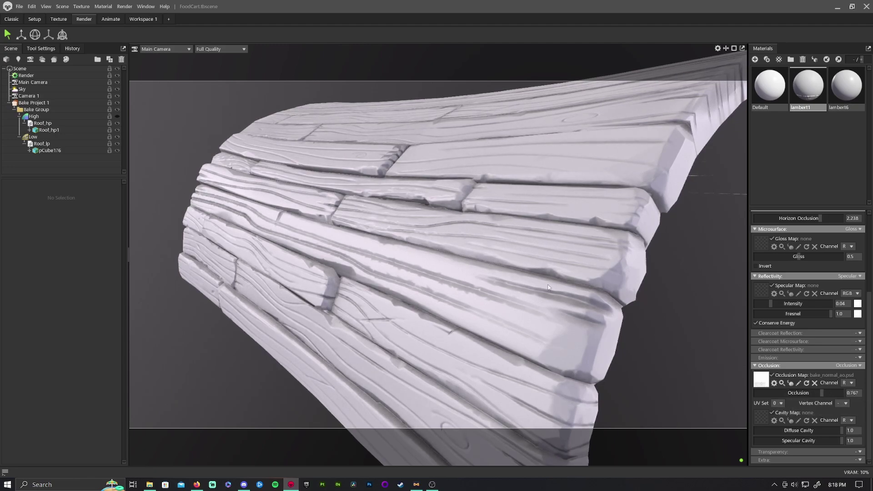
{"action": "scroll", "coordinate": [548, 287], "scroll_direction": "down", "scroll_amount": 5}
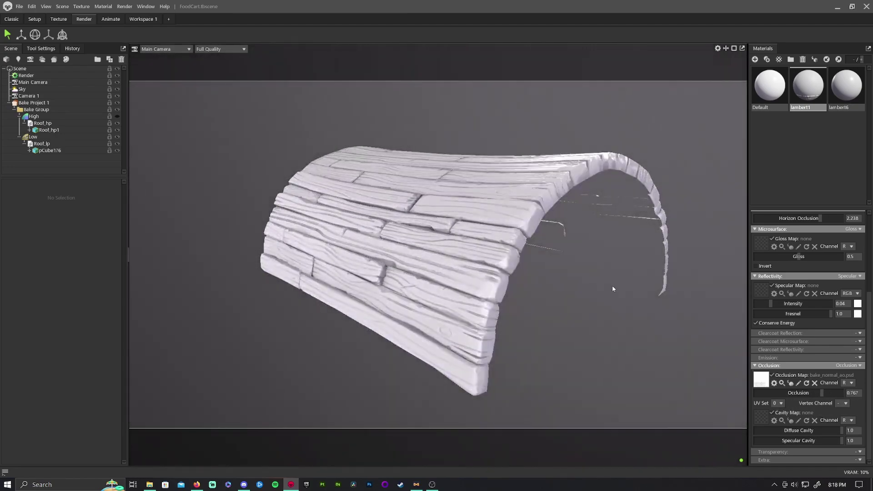
{"action": "left_click_drag", "start_coordinate": [612, 289], "coordinate": [518, 279]}
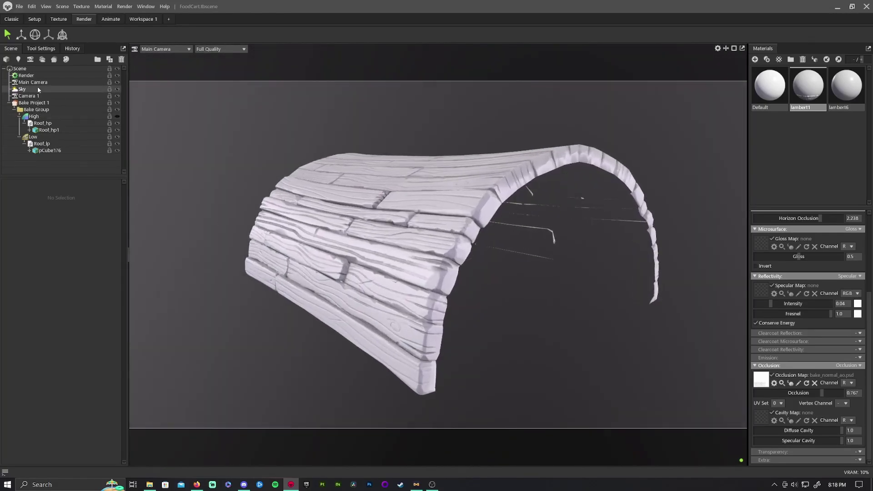
- Enable ray tracing in the render settings, raise the bounces to 48 and orbit around the roof
{"action": "left_click", "coordinate": [27, 75]}
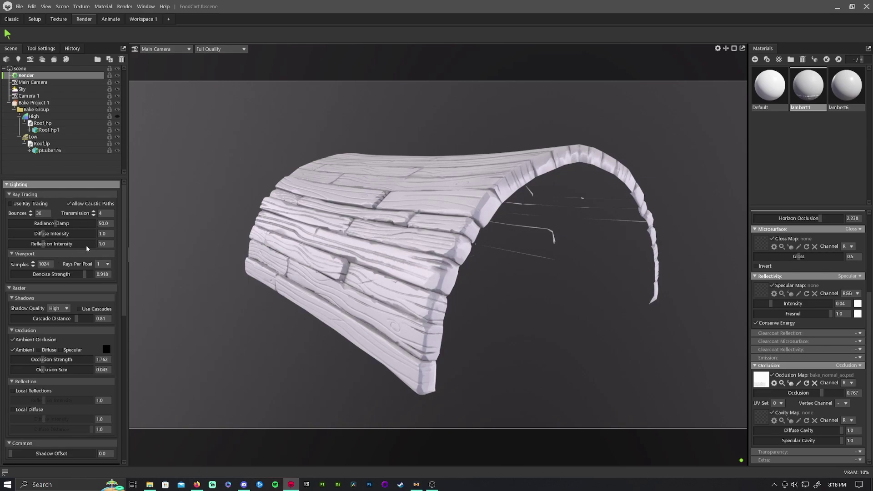
{"action": "left_click", "coordinate": [14, 206]}
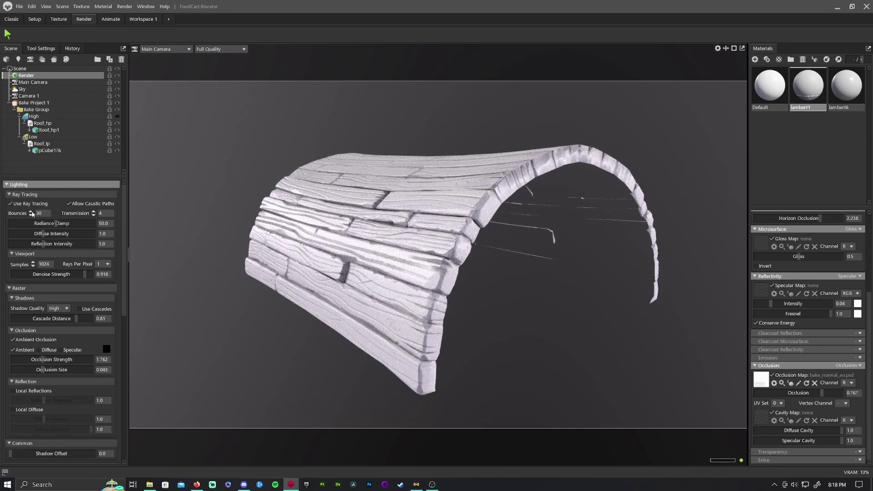
{"action": "left_click_drag", "start_coordinate": [31, 214], "coordinate": [31, 211]}
{"action": "left_click_drag", "start_coordinate": [345, 236], "coordinate": [374, 236]}
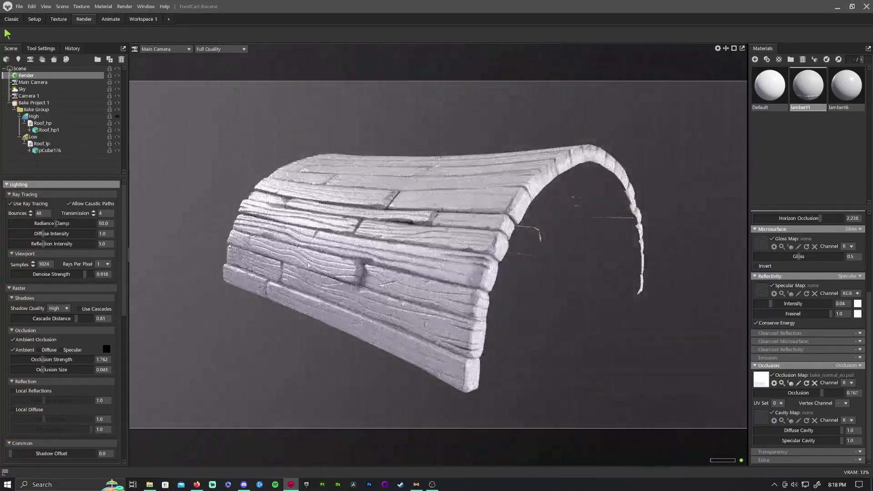
- Render a 1920 x 1080 PNG still of the roof, examine the planks up close and close the image
{"action": "scroll", "coordinate": [53, 235], "scroll_direction": "down", "scroll_amount": 7}
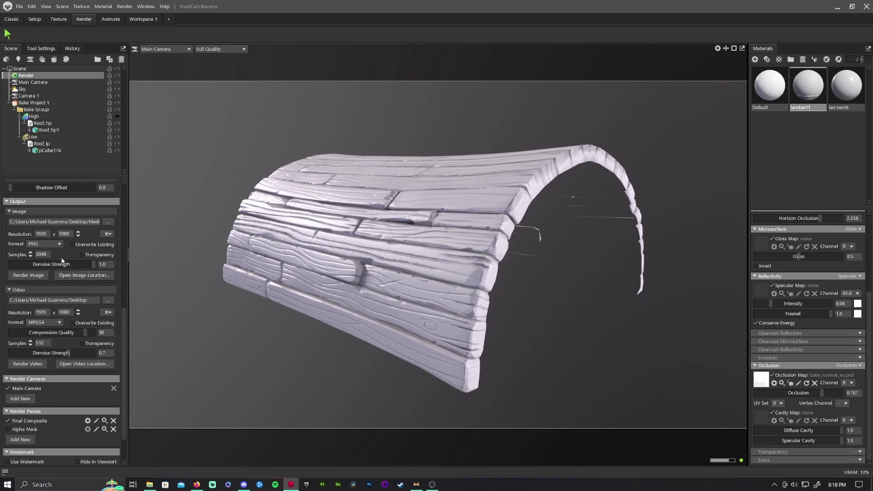
{"action": "left_click", "coordinate": [28, 275]}
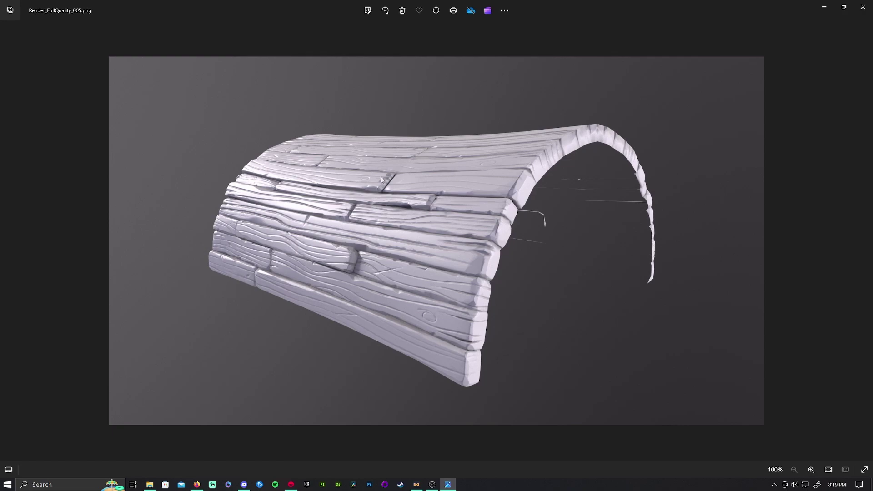
{"action": "scroll", "coordinate": [387, 182], "scroll_direction": "up", "scroll_amount": 4}
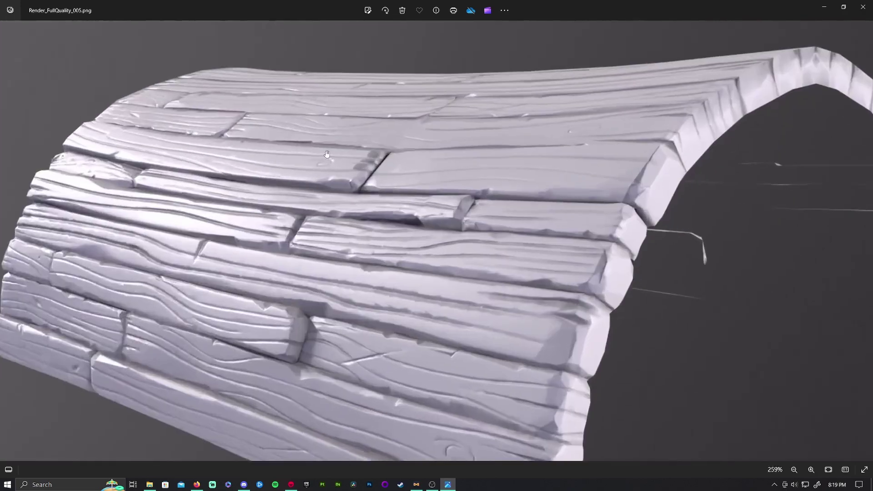
{"action": "scroll", "coordinate": [396, 200], "scroll_direction": "down", "scroll_amount": 2}
{"action": "scroll", "coordinate": [396, 201], "scroll_direction": "down", "scroll_amount": 2}
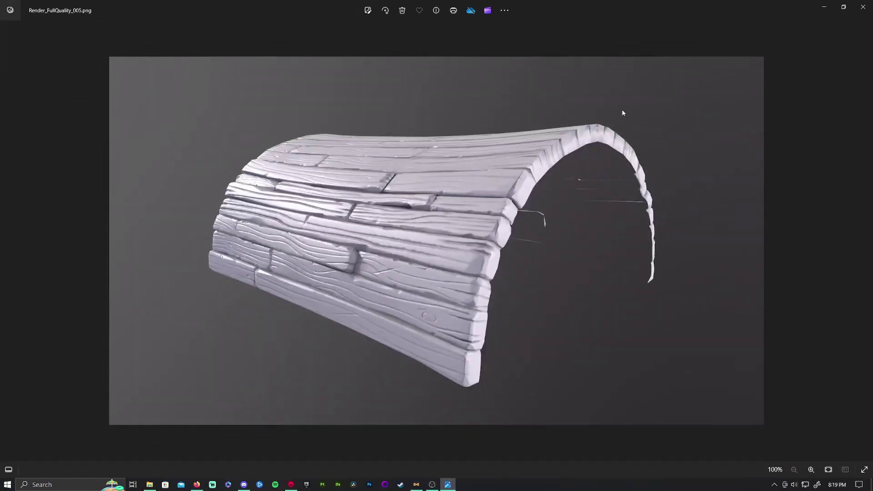
{"action": "left_click", "coordinate": [863, 7]}
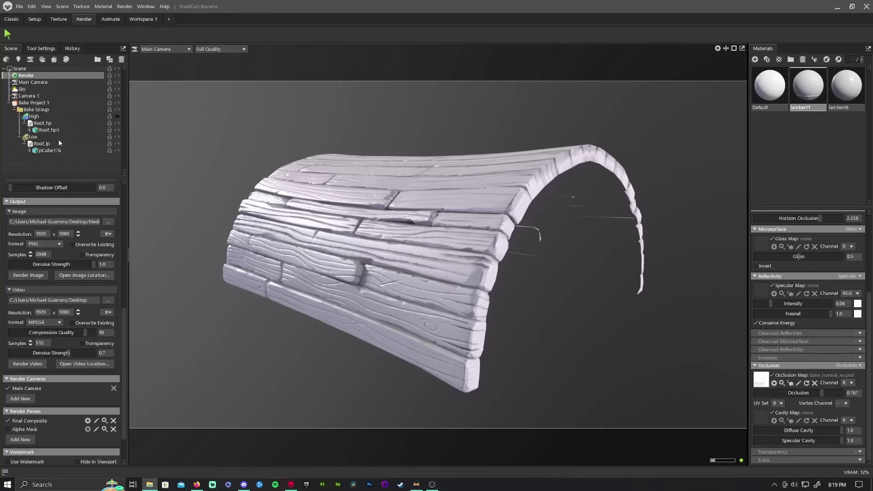
- Check the offset cage overlay of the Low mesh and return to Bake Project 1
{"action": "left_click", "coordinate": [34, 136]}
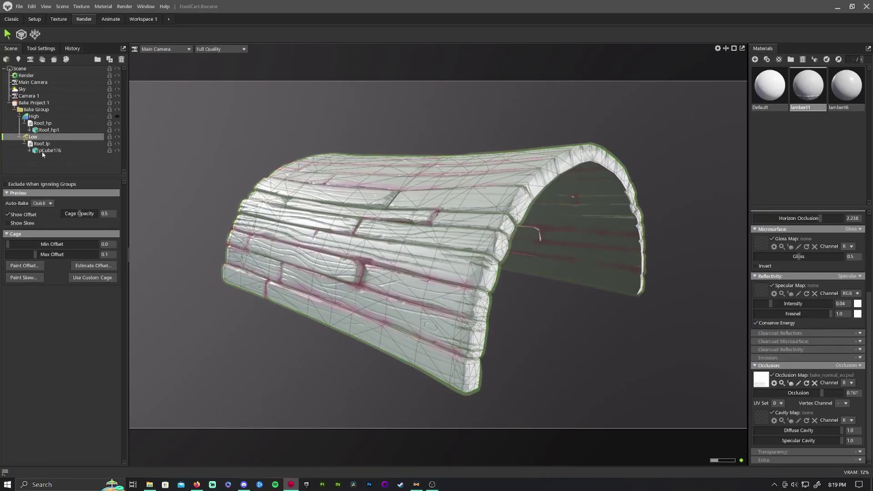
{"action": "left_click", "coordinate": [50, 102]}
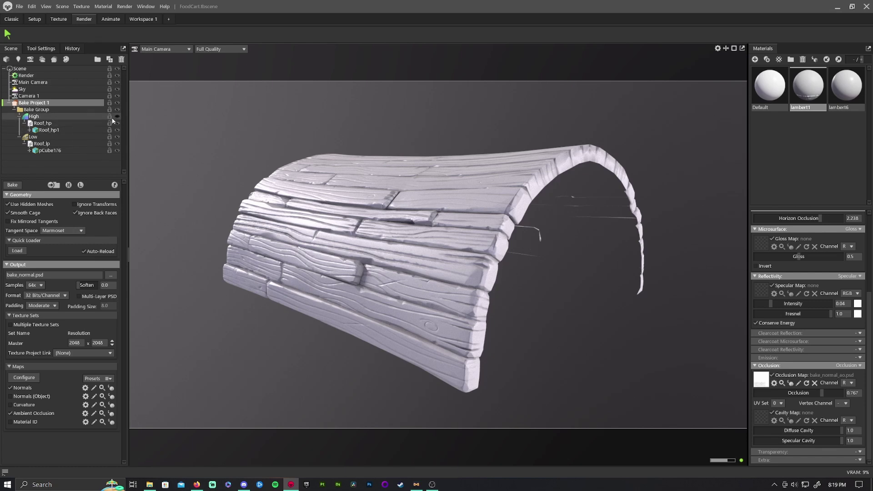
- Compare the high- and low-poly roofs by swapping which group is visible, leaving only Low shown
{"action": "left_click", "coordinate": [118, 137]}
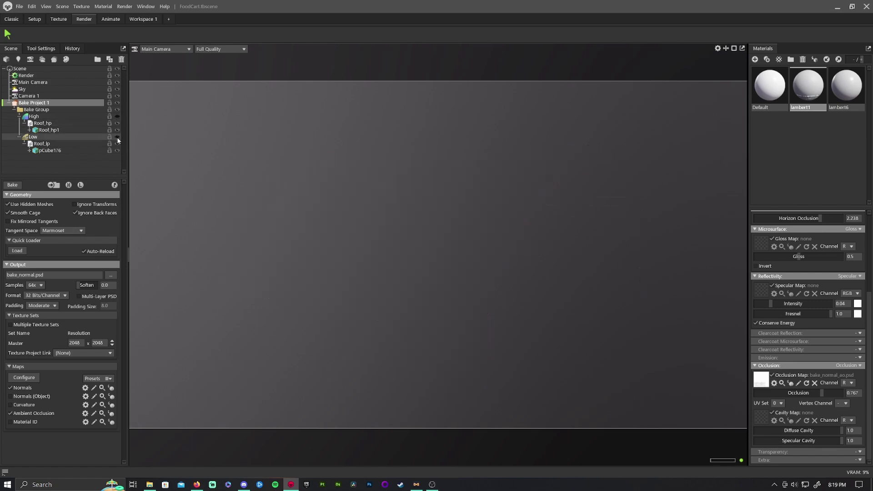
{"action": "left_click", "coordinate": [118, 116]}
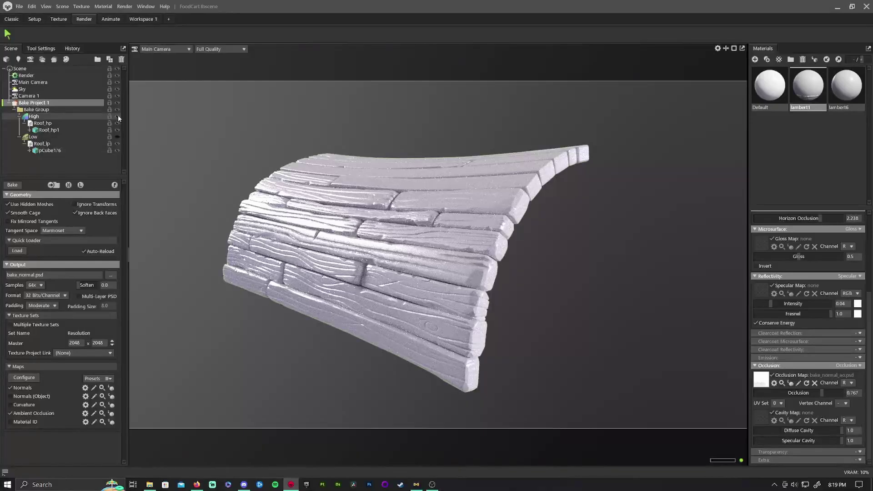
{"action": "left_click", "coordinate": [118, 137]}
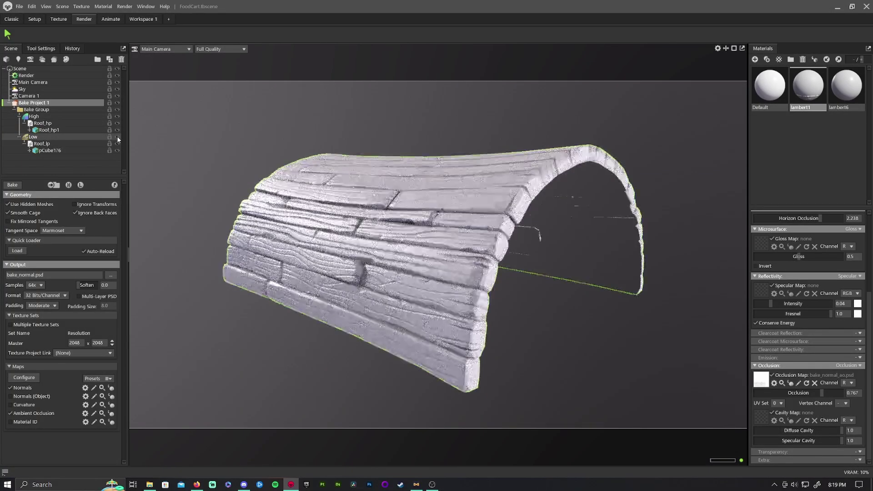
{"action": "left_click", "coordinate": [117, 117]}
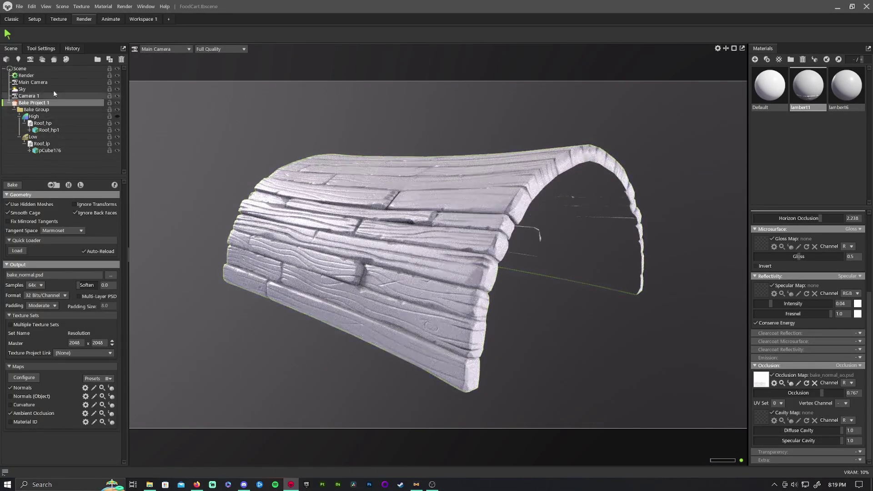
- Turn off ray tracing in the render settings, select the Low group and collapse the High and Low hierarchies
{"action": "left_click", "coordinate": [28, 76]}
{"action": "left_click", "coordinate": [33, 137]}
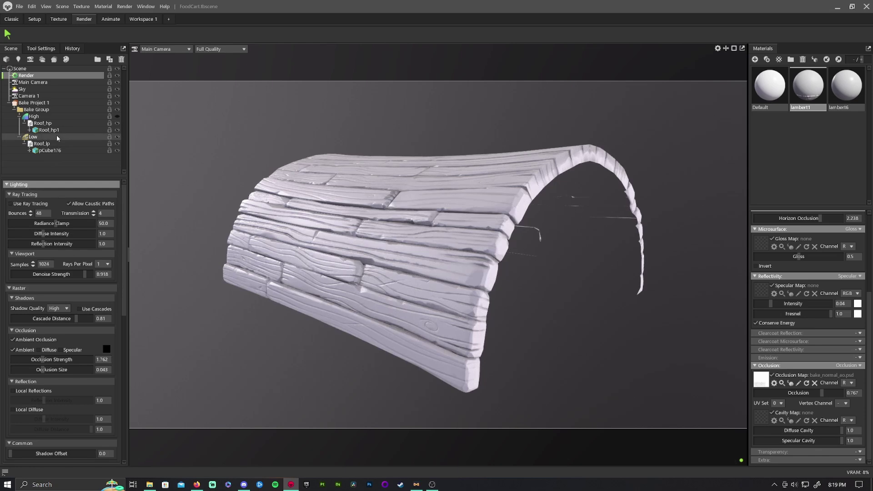
{"action": "left_click", "coordinate": [24, 123]}
{"action": "left_click", "coordinate": [24, 137]}
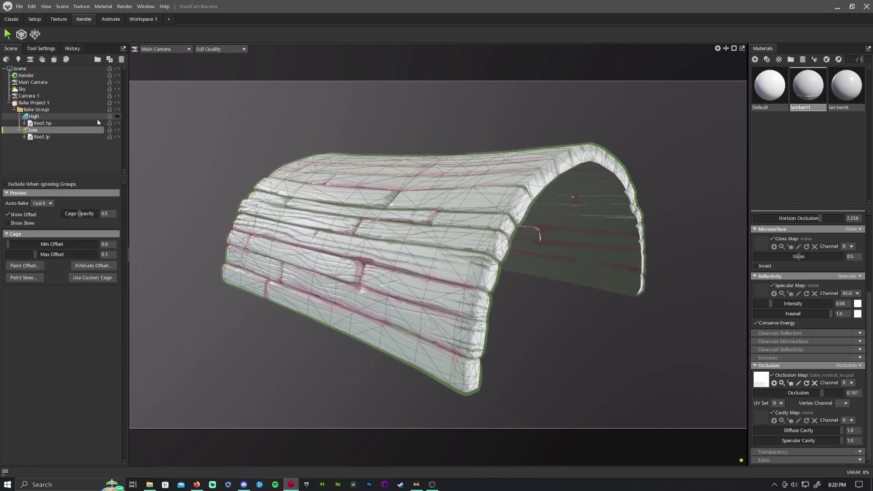
{"action": "left_click", "coordinate": [19, 117]}
{"action": "left_click", "coordinate": [19, 124]}
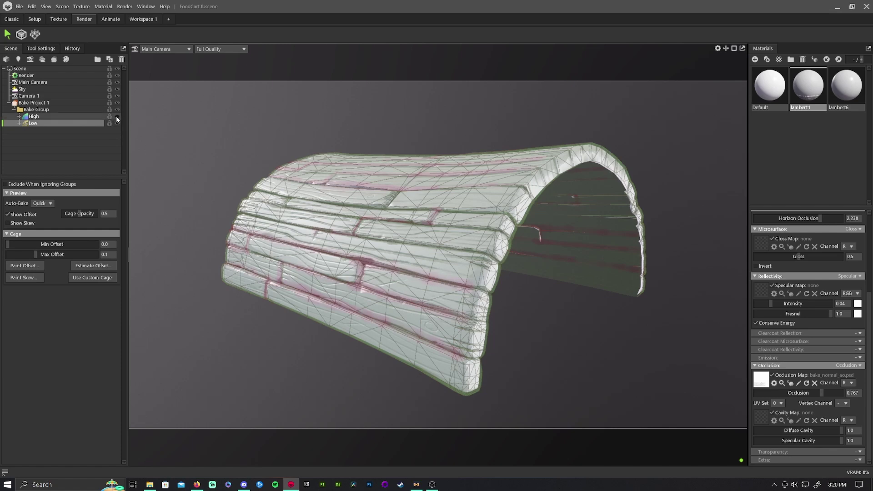
- Turn off the Low group's Show Offset overlay and swap the visible group from High back to Low
{"action": "left_click", "coordinate": [117, 116]}
{"action": "left_click", "coordinate": [117, 123]}
{"action": "left_click", "coordinate": [8, 214]}
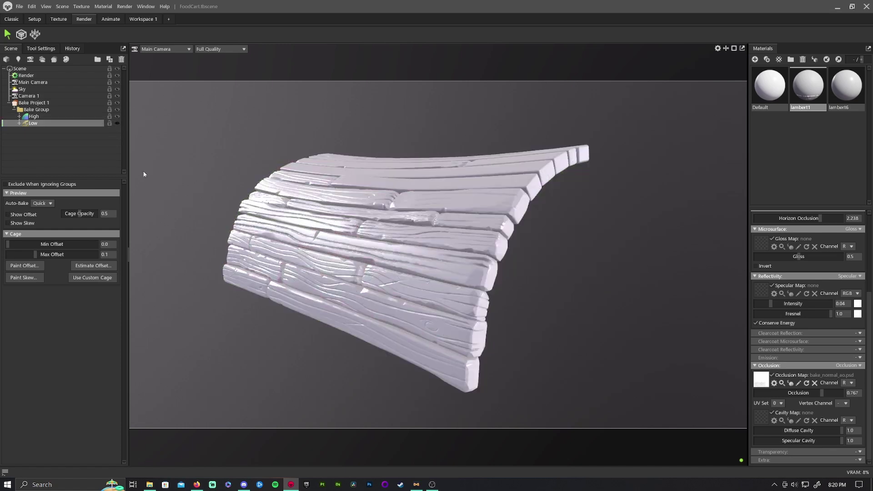
{"action": "left_click", "coordinate": [117, 117]}
{"action": "left_click", "coordinate": [116, 123]}
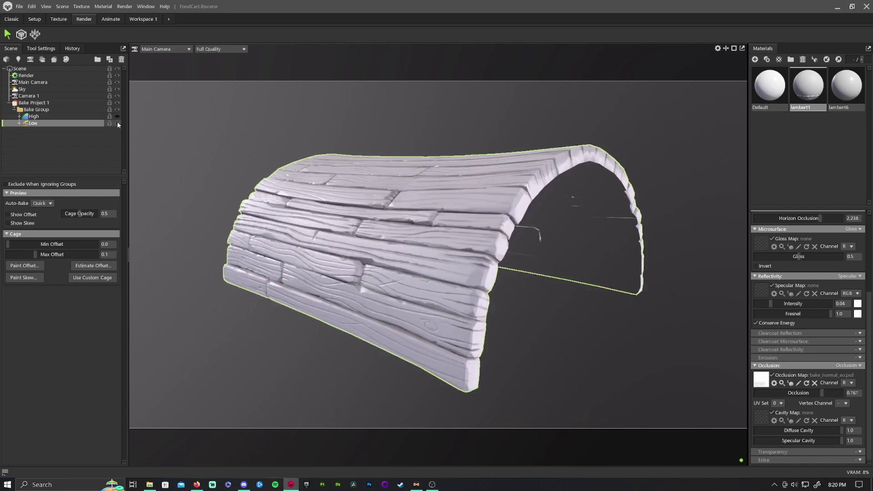
- Alternate the visibility of High and Low several times to compare the sculpted planks with the baked ones
{"action": "left_click", "coordinate": [117, 123]}
{"action": "left_click", "coordinate": [119, 115]}
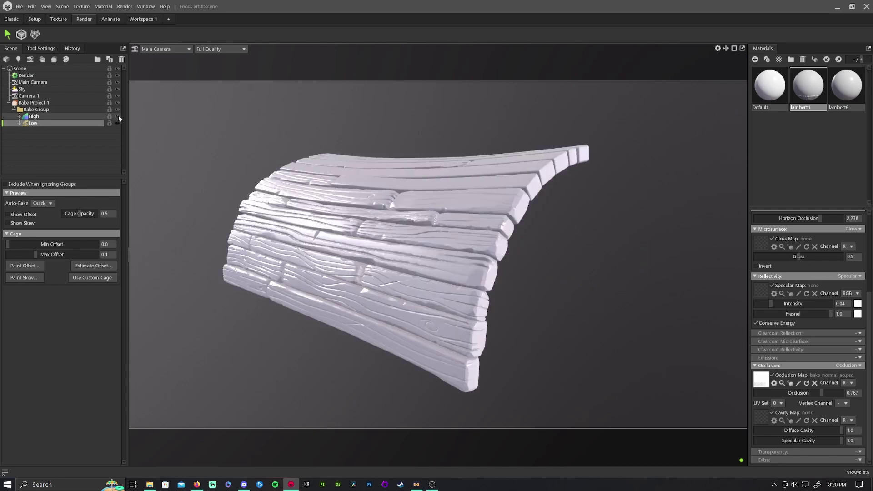
{"action": "left_click", "coordinate": [118, 116]}
{"action": "left_click", "coordinate": [117, 123]}
{"action": "left_click", "coordinate": [118, 117]}
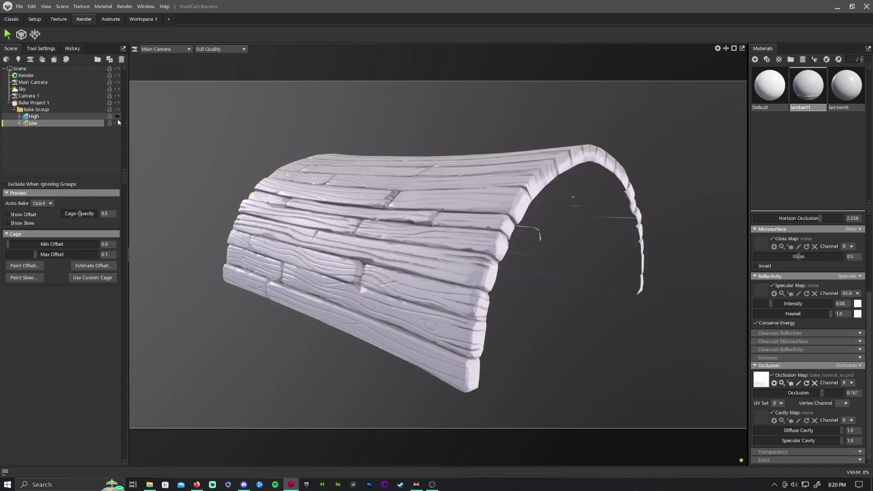
{"action": "left_click", "coordinate": [117, 118]}
{"action": "left_click", "coordinate": [117, 124]}
{"action": "left_click", "coordinate": [116, 116]}
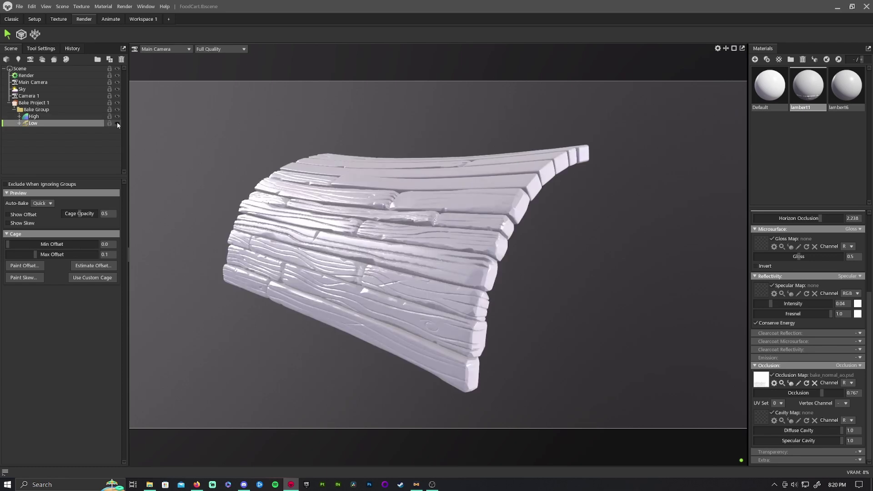
{"action": "left_click", "coordinate": [116, 116]}
{"action": "left_click", "coordinate": [117, 122]}
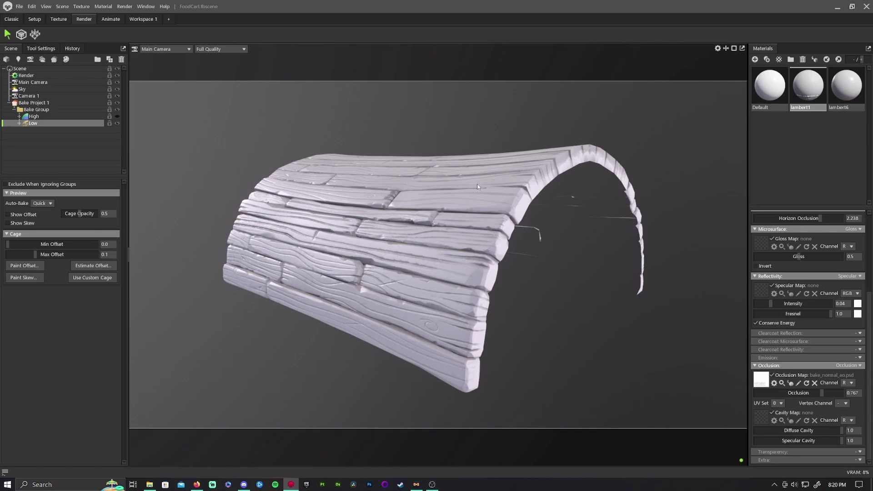
- Lower the lambert1 material's Occlusion intensity to about 0.455 and check the roof shading from several angles
{"action": "left_click_drag", "start_coordinate": [464, 191], "coordinate": [637, 296]}
{"action": "left_click_drag", "start_coordinate": [825, 394], "coordinate": [795, 393]}
{"action": "mouse_move", "coordinate": [500, 277]}
{"action": "left_mouse_down"}
{"action": "mouse_move", "coordinate": [469, 283]}
{"action": "mouse_move", "coordinate": [376, 242]}
{"action": "mouse_move", "coordinate": [412, 254]}
{"action": "mouse_move", "coordinate": [382, 253]}
{"action": "mouse_move", "coordinate": [385, 245]}
{"action": "left_mouse_up"}
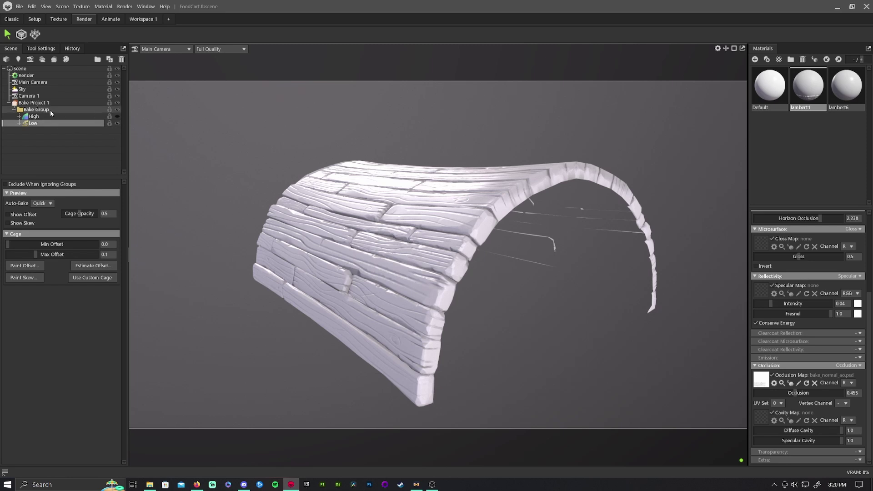
- Expand the High and Low groups and examine the baked roof from several angles and up close
{"action": "left_click", "coordinate": [19, 123]}
{"action": "left_click", "coordinate": [19, 117]}
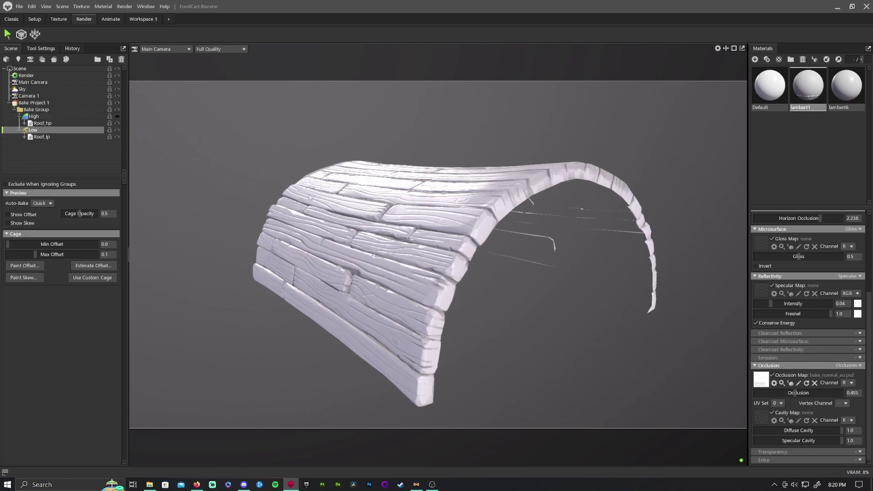
{"action": "mouse_move", "coordinate": [331, 221]}
{"action": "left_mouse_down"}
{"action": "mouse_move", "coordinate": [328, 215]}
{"action": "mouse_move", "coordinate": [440, 231]}
{"action": "mouse_move", "coordinate": [650, 232]}
{"action": "mouse_move", "coordinate": [342, 230]}
{"action": "left_mouse_up"}
{"action": "mouse_move", "coordinate": [413, 233]}
{"action": "left_mouse_down"}
{"action": "mouse_move", "coordinate": [454, 233]}
{"action": "mouse_move", "coordinate": [403, 256]}
{"action": "mouse_move", "coordinate": [337, 252]}
{"action": "mouse_move", "coordinate": [312, 290]}
{"action": "mouse_move", "coordinate": [418, 216]}
{"action": "left_mouse_up"}
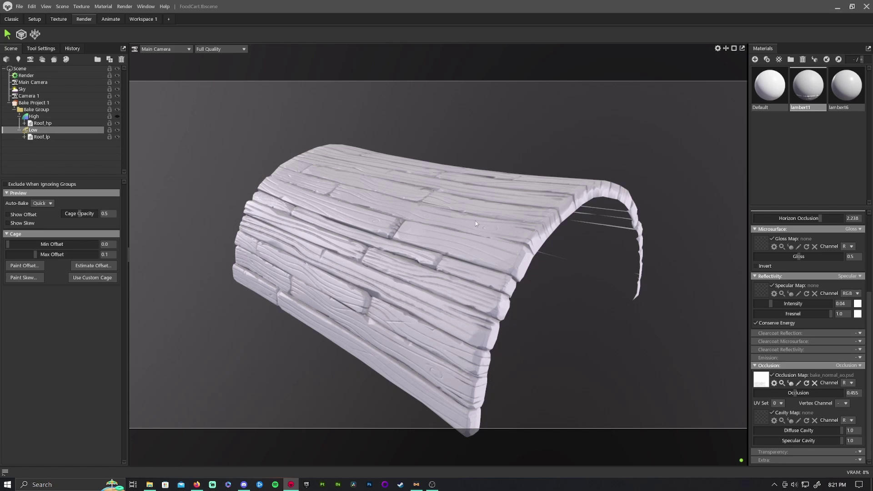
{"action": "left_click_drag", "start_coordinate": [476, 223], "coordinate": [550, 244]}
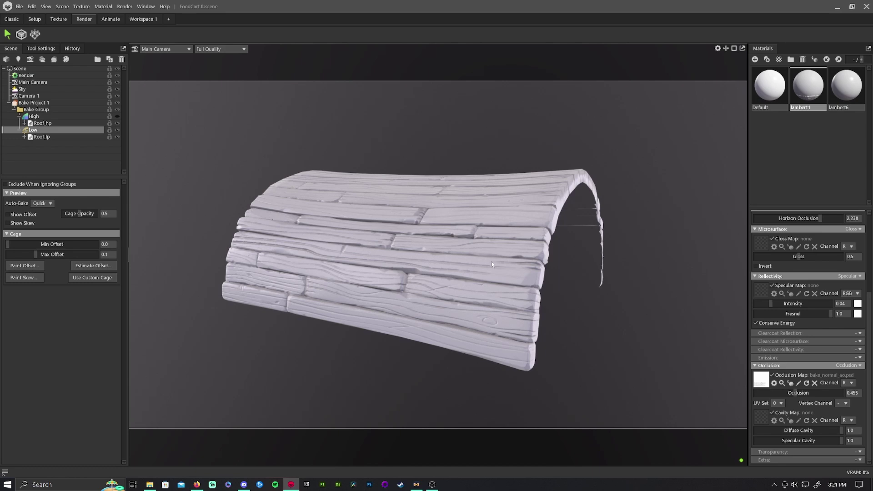
{"action": "left_click_drag", "start_coordinate": [513, 236], "coordinate": [371, 256]}
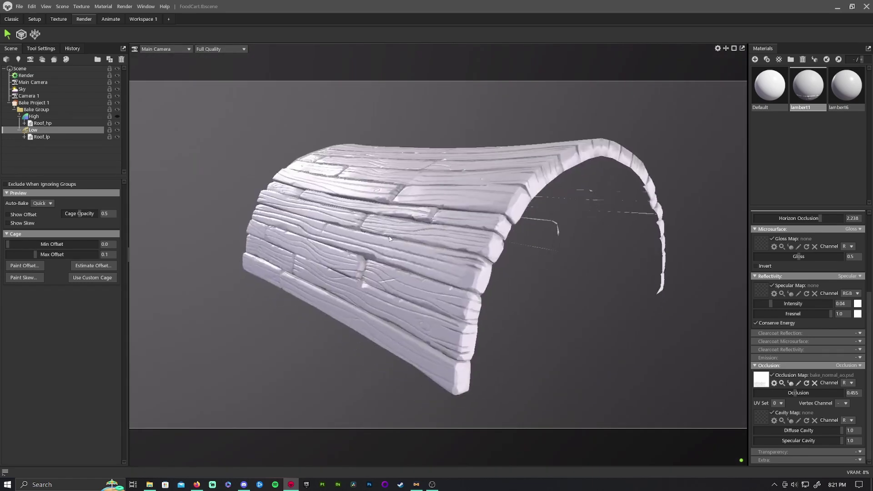
{"action": "scroll", "coordinate": [368, 256], "scroll_direction": "up", "scroll_amount": 5}
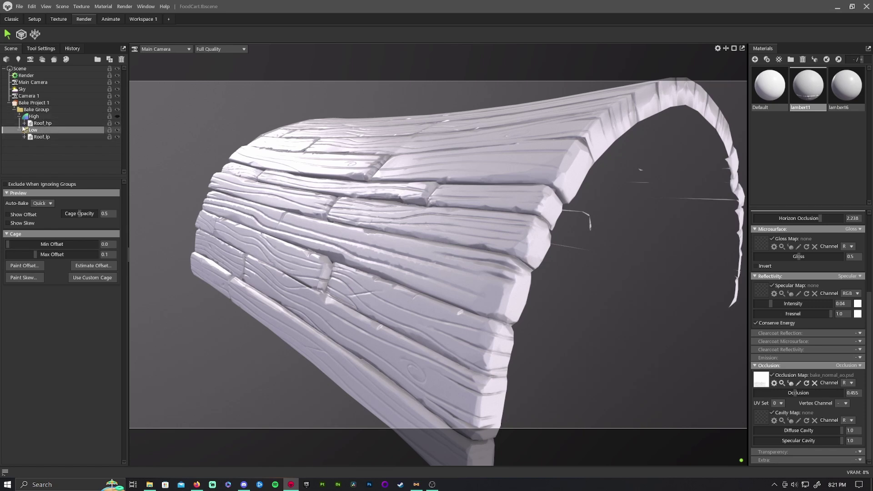
- Review the lambert1 material's normal and occlusion map settings and how the maps look on the Low roof
{"action": "left_click", "coordinate": [33, 103]}
{"action": "left_click", "coordinate": [33, 130]}
{"action": "left_click_drag", "start_coordinate": [866, 335], "coordinate": [867, 258]}
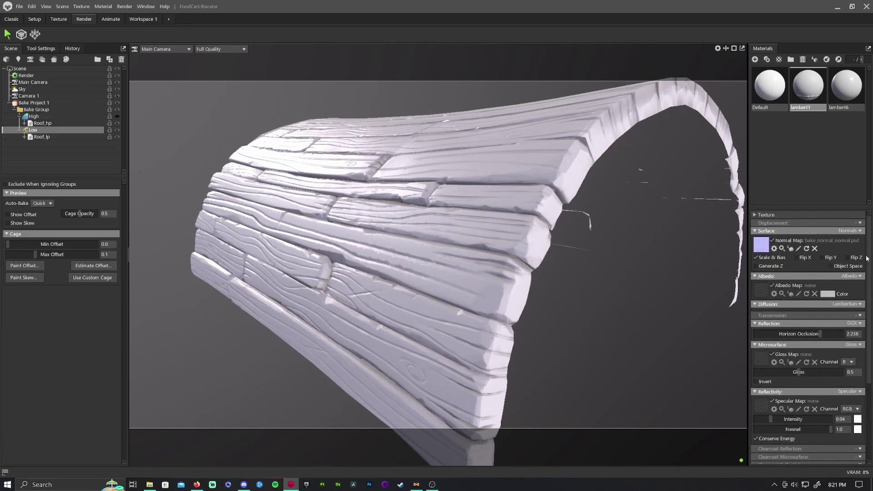
{"action": "scroll", "coordinate": [866, 296], "scroll_direction": "down", "scroll_amount": 3}
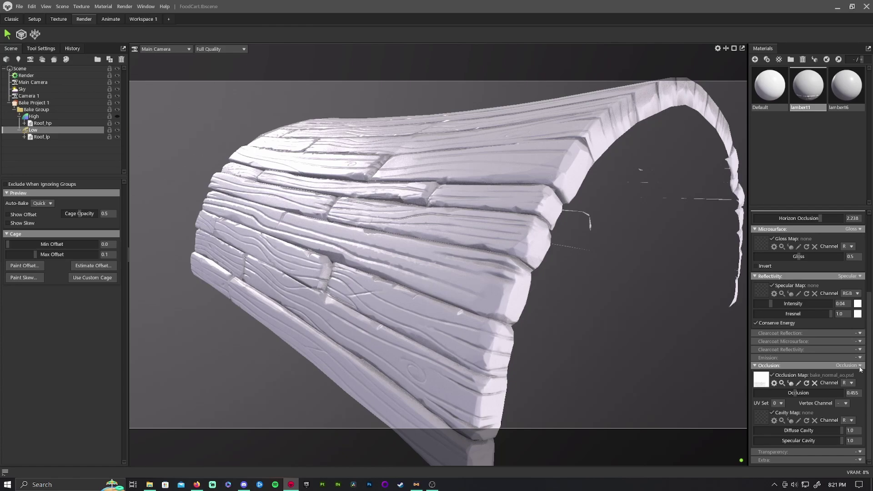
{"action": "scroll", "coordinate": [372, 206], "scroll_direction": "down", "scroll_amount": 3}
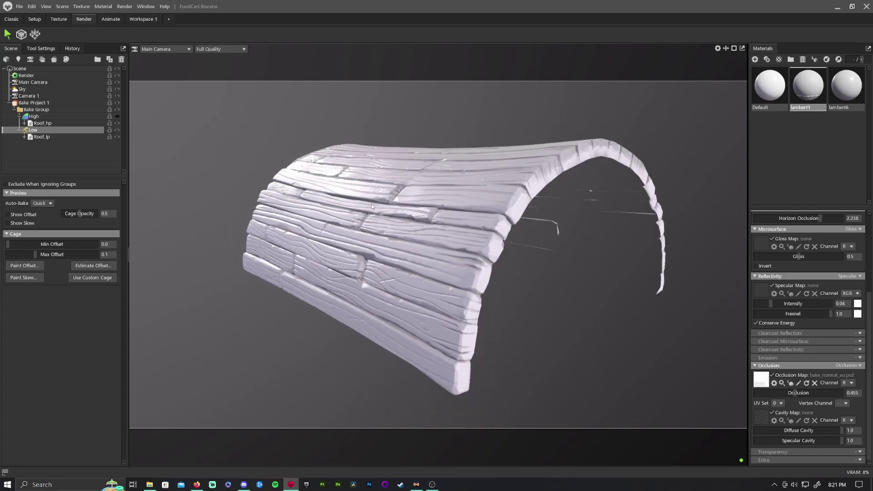
{"action": "left_click_drag", "start_coordinate": [401, 207], "coordinate": [423, 217]}
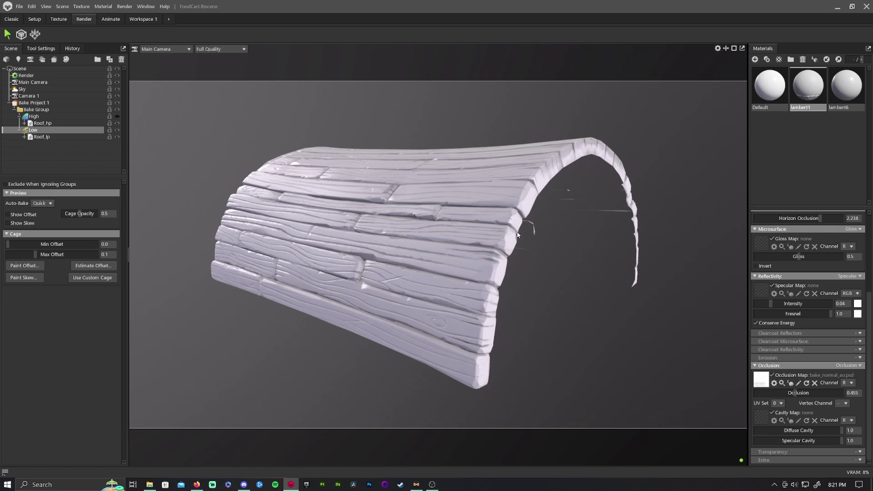
- Compare the Low roof with the High roof once more, leaving High hidden and Low visible
{"action": "left_click", "coordinate": [117, 130]}
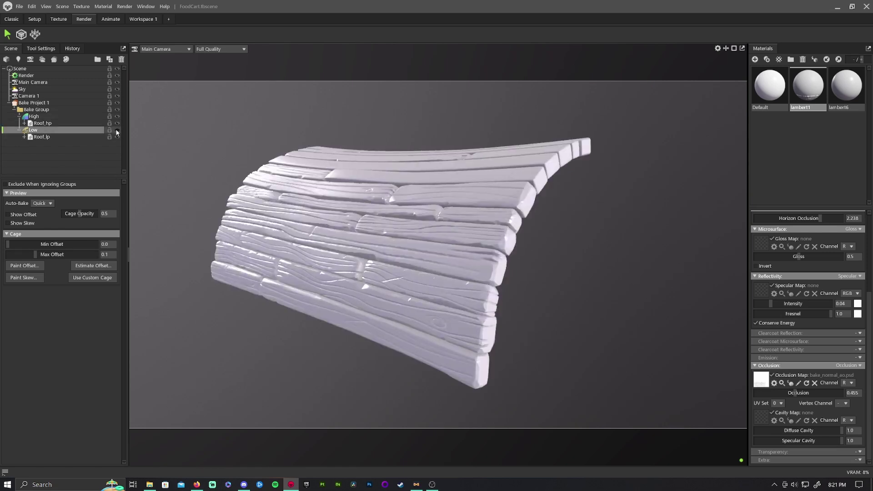
{"action": "left_click", "coordinate": [116, 130]}
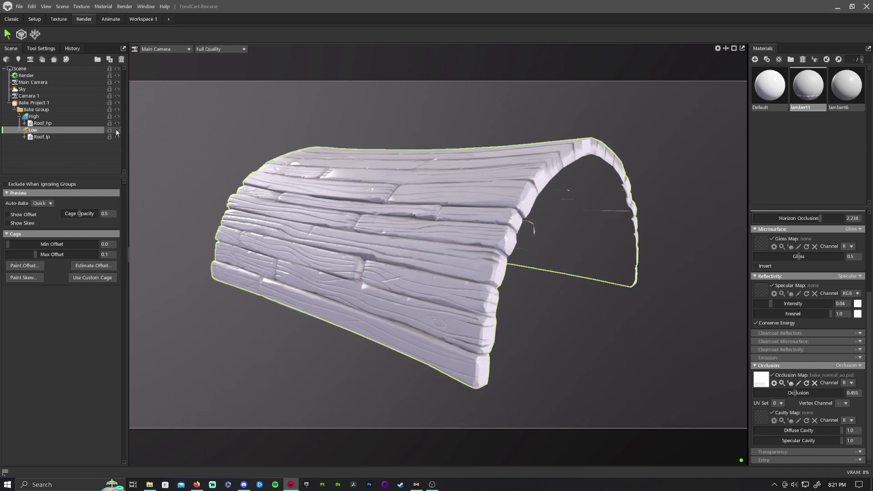
{"action": "left_click", "coordinate": [117, 116]}
{"action": "scroll", "coordinate": [422, 249], "scroll_direction": "down", "scroll_amount": 5}
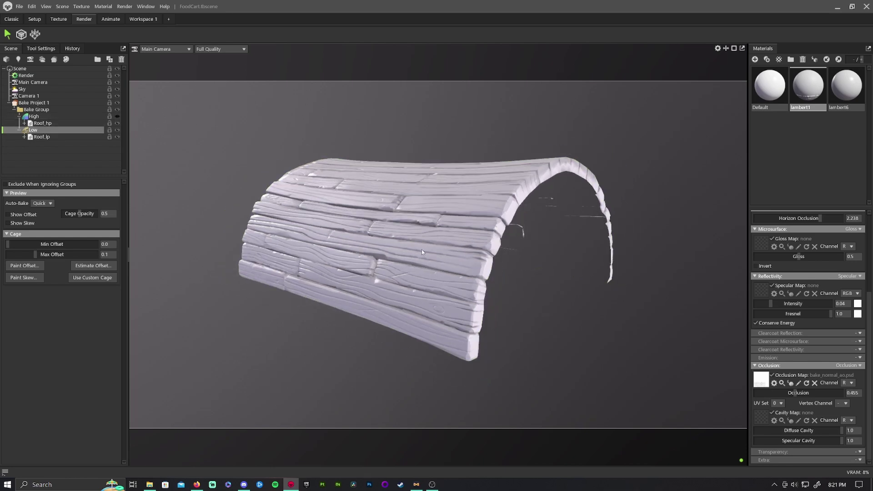
- Paint white into the Low group's bake offset at the blotchy plank end, then close the offset editor and hide the offset overlay
{"action": "left_click_drag", "start_coordinate": [400, 299], "coordinate": [467, 332]}
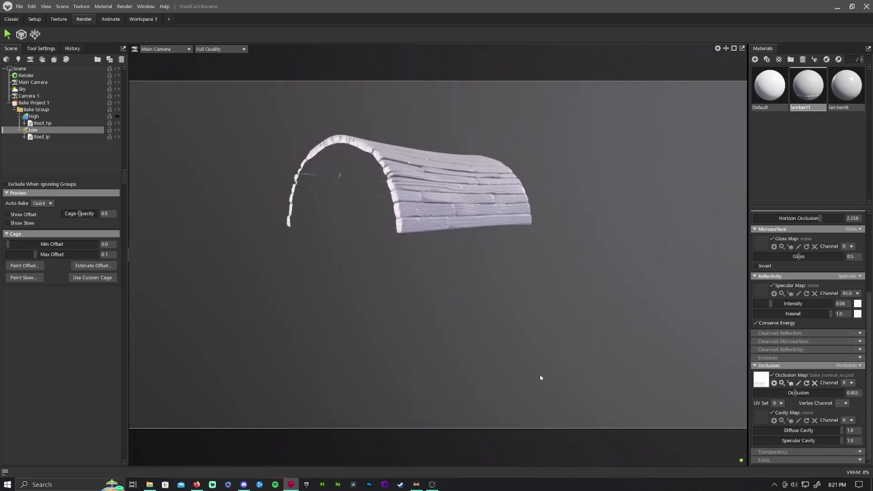
{"action": "left_click_drag", "start_coordinate": [285, 298], "coordinate": [493, 371]}
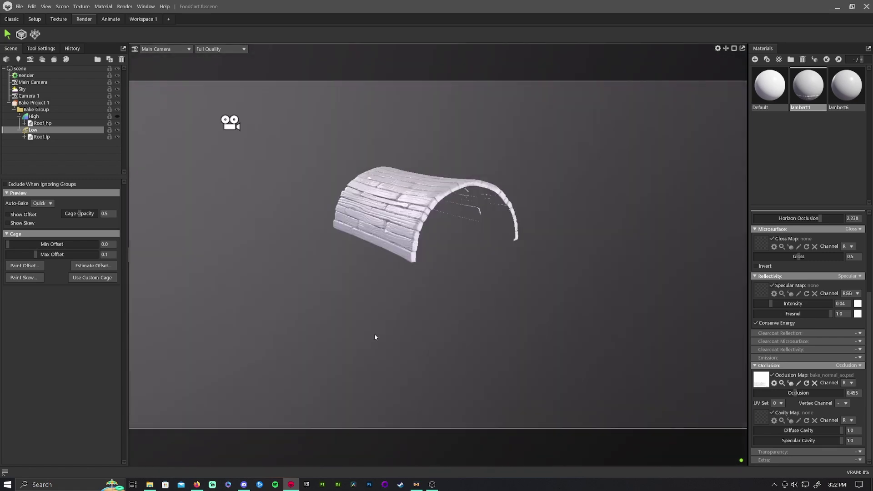
{"action": "left_click_drag", "start_coordinate": [375, 337], "coordinate": [572, 317]}
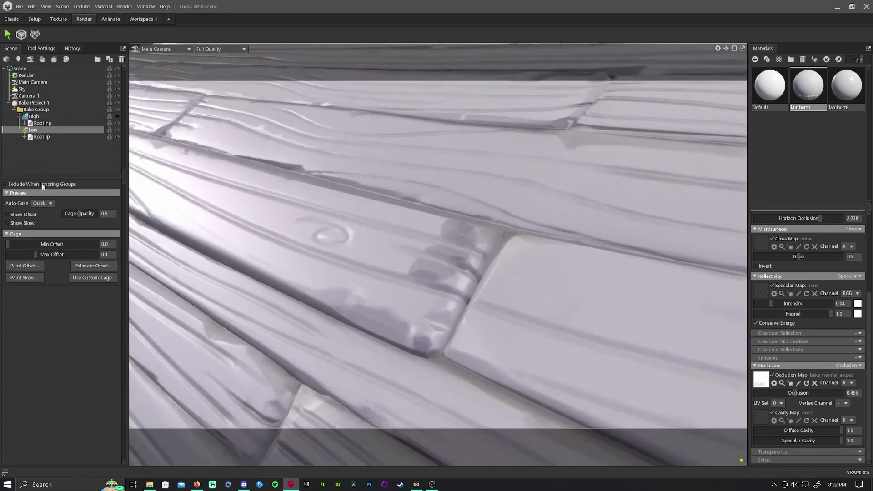
{"action": "left_click", "coordinate": [23, 265]}
{"action": "left_click_drag", "start_coordinate": [383, 108], "coordinate": [643, 158]}
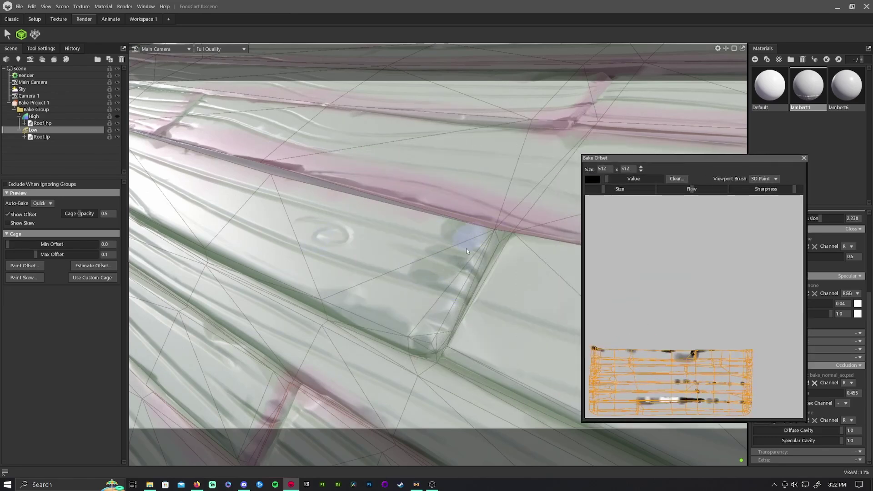
{"action": "key", "text": "x"}
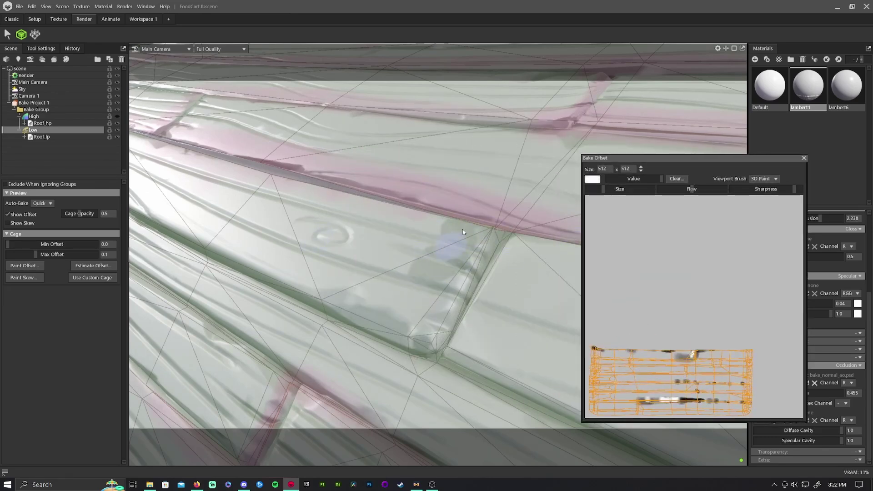
{"action": "mouse_move", "coordinate": [488, 235]}
{"action": "left_mouse_down"}
{"action": "mouse_move", "coordinate": [417, 355]}
{"action": "mouse_move", "coordinate": [382, 343]}
{"action": "mouse_move", "coordinate": [455, 244]}
{"action": "left_mouse_up"}
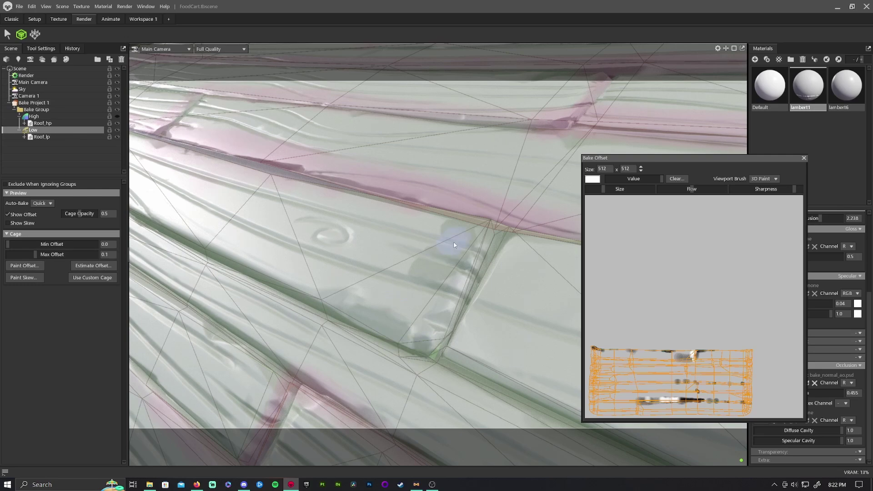
{"action": "left_click", "coordinate": [804, 158]}
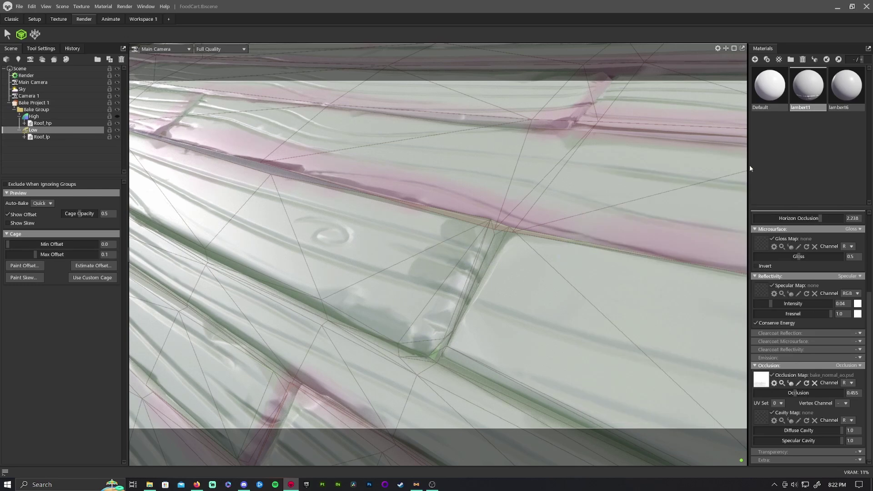
{"action": "left_click", "coordinate": [7, 214]}
- Rebake the normal and ambient occlusion maps from Bake Project 1 and inspect the repaired plank and whole roof
{"action": "left_click", "coordinate": [32, 103]}
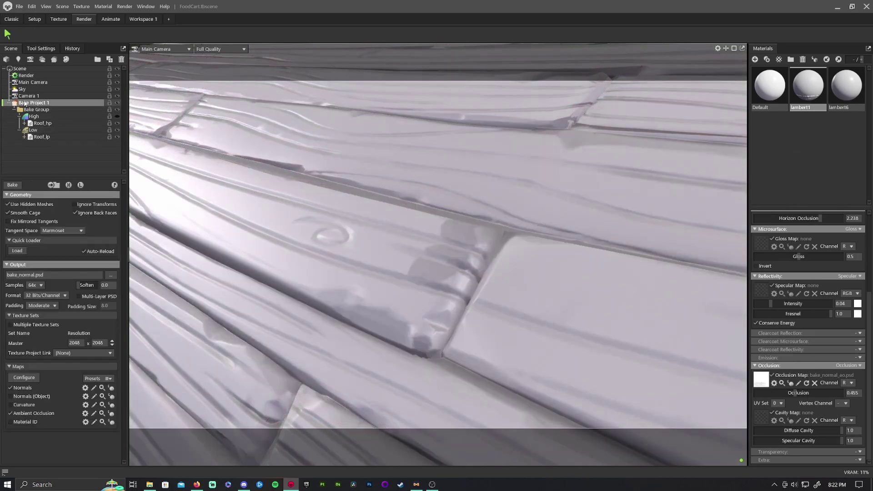
{"action": "left_click", "coordinate": [11, 185]}
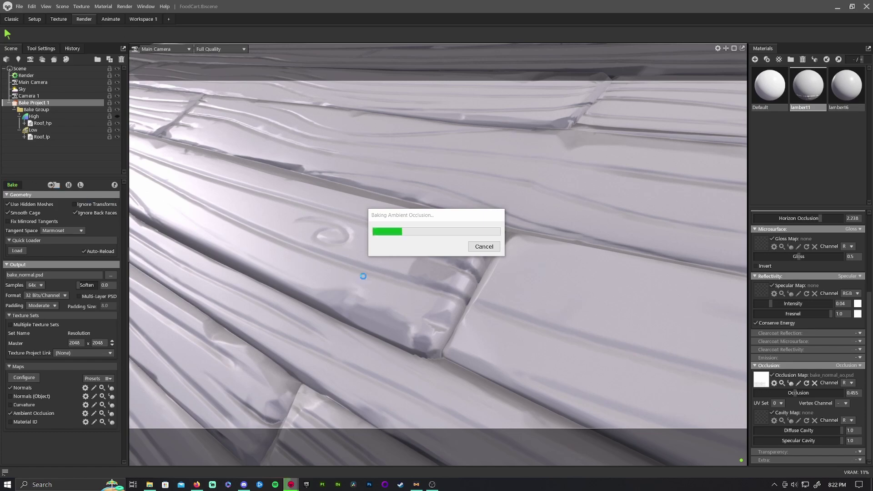
{"action": "scroll", "coordinate": [444, 282], "scroll_direction": "down", "scroll_amount": 10}
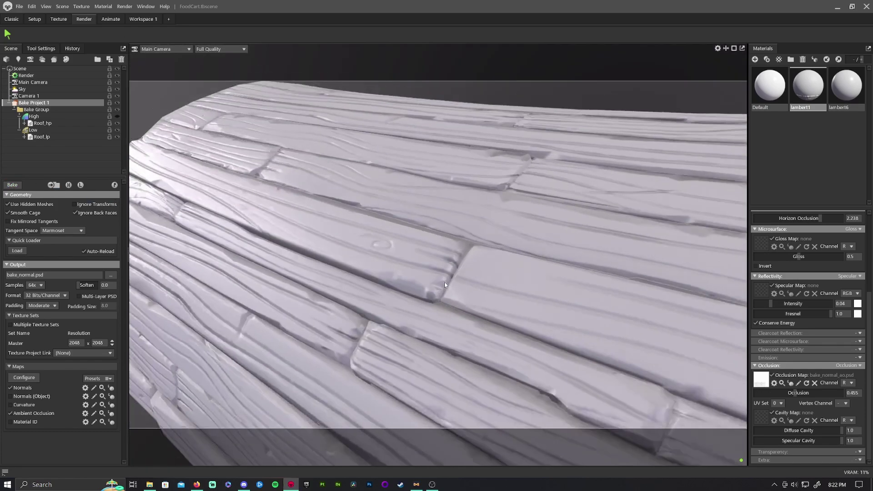
{"action": "left_click_drag", "start_coordinate": [423, 271], "coordinate": [396, 269]}
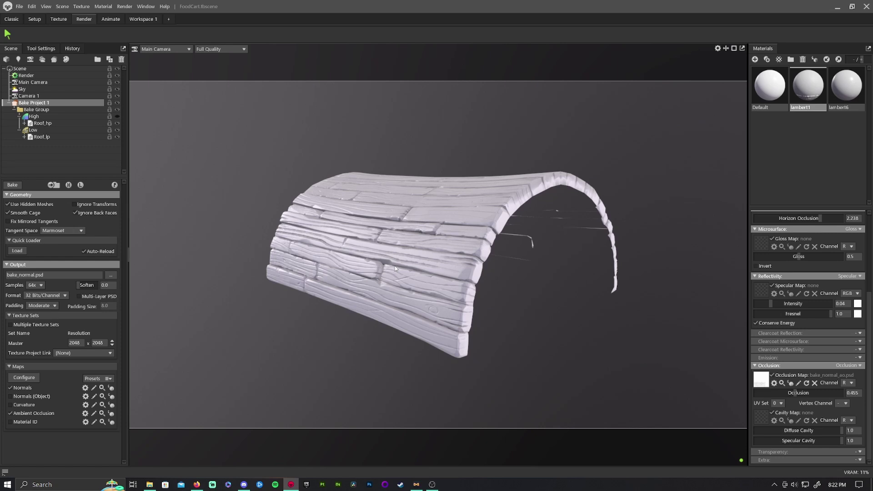